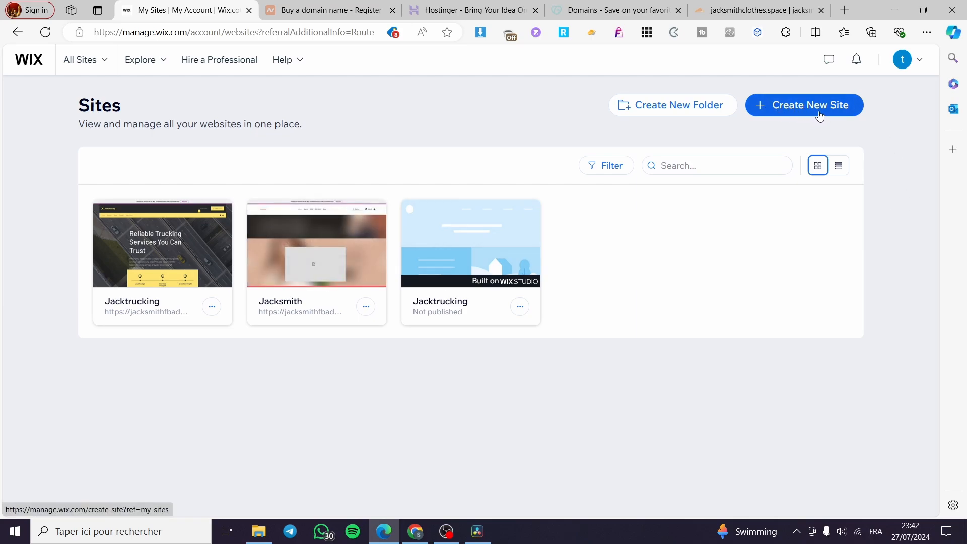
Open the dashboard of the published Jacktrucking site, the first one in the sites overview
mouse_move(173, 269)
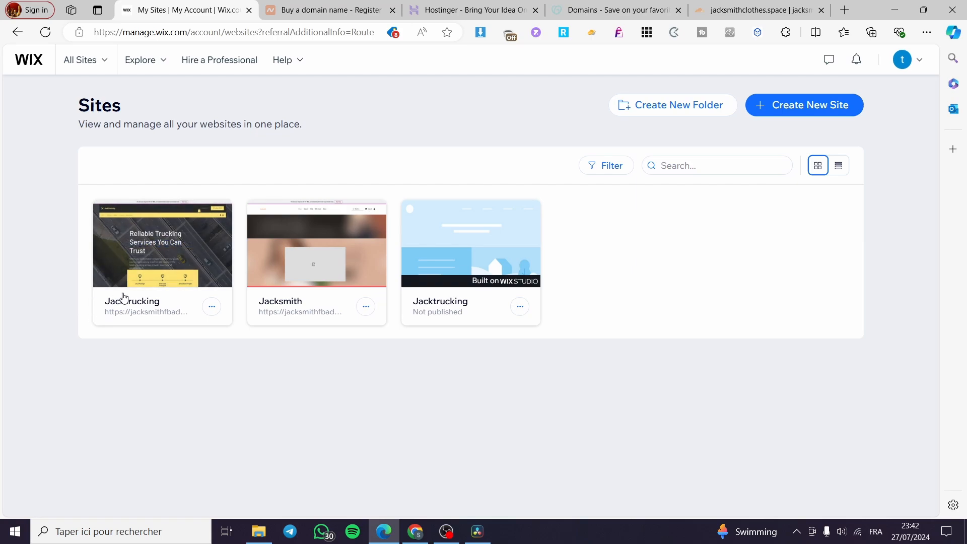
mouse_move(137, 252)
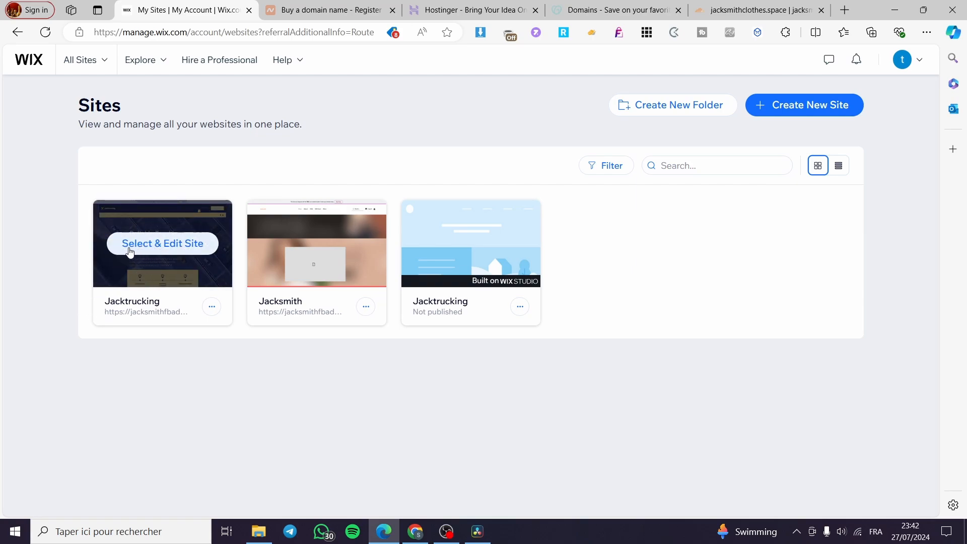
left_click(176, 246)
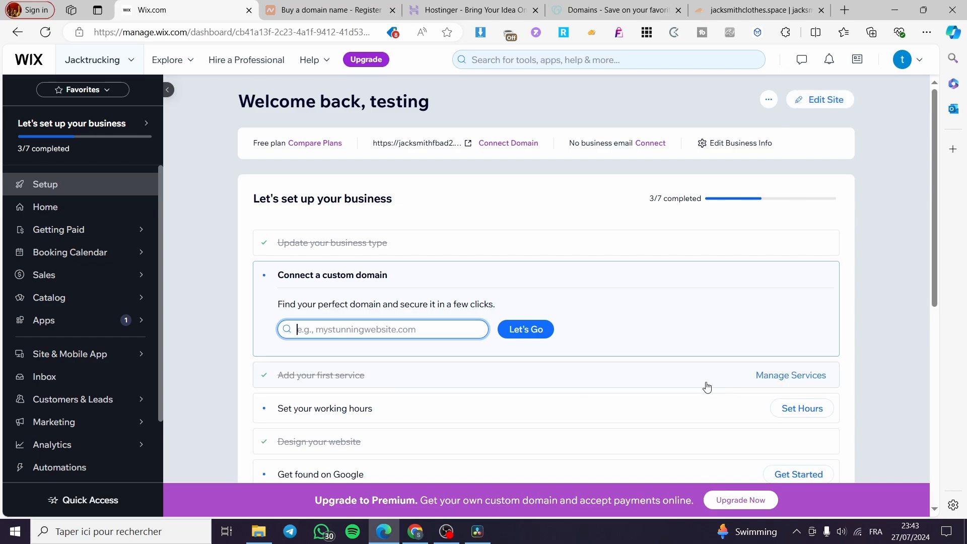
Go to the Business Email page under Customers & Leads and start connecting a domain for it
mouse_move(126, 348)
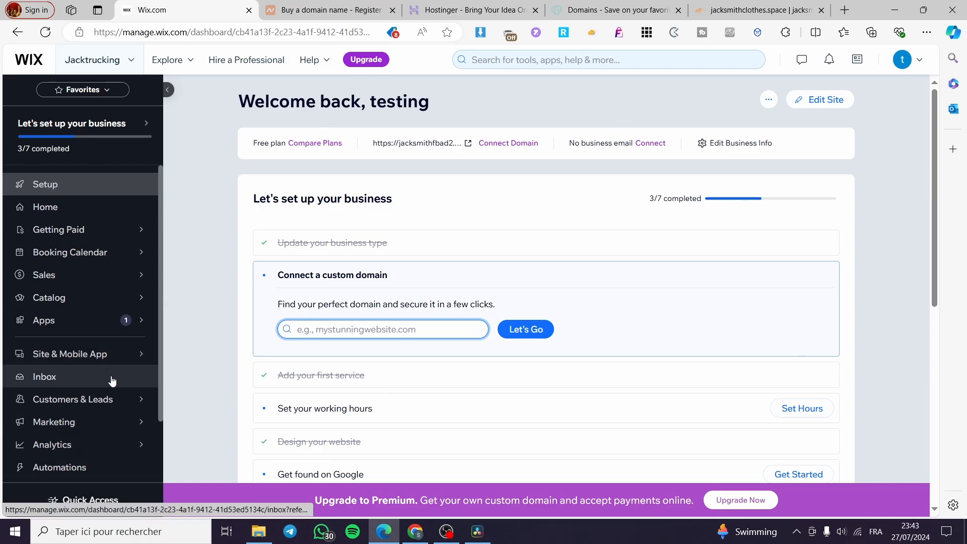
mouse_move(113, 406)
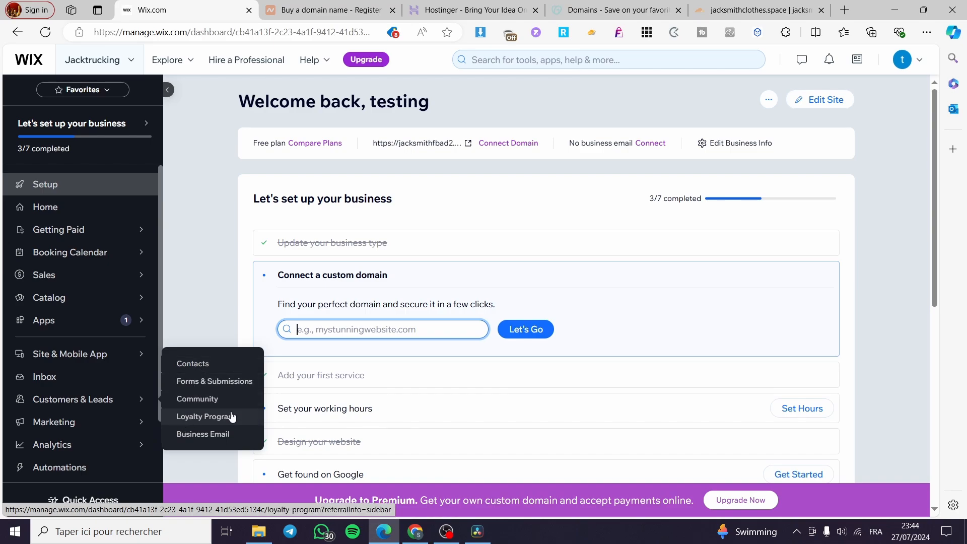
left_click(198, 437)
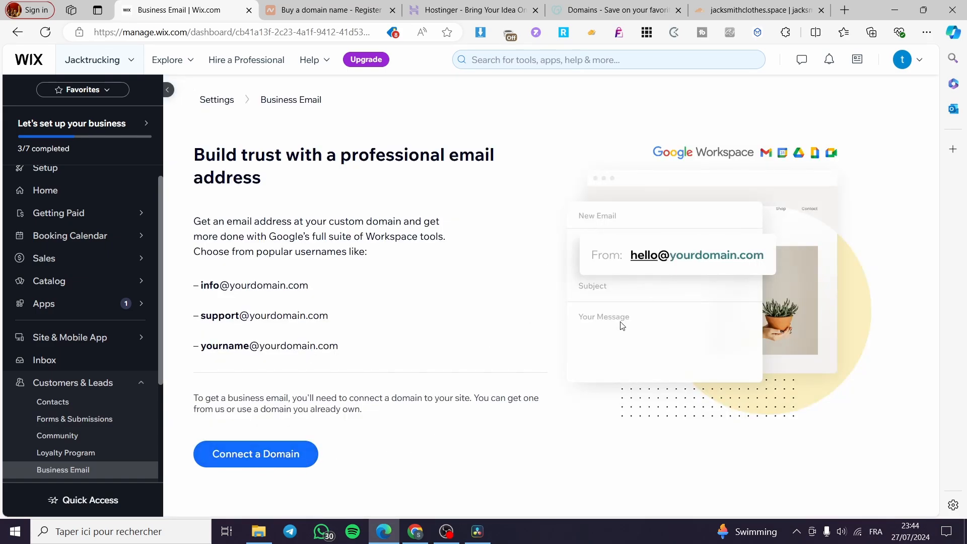
left_click(248, 454)
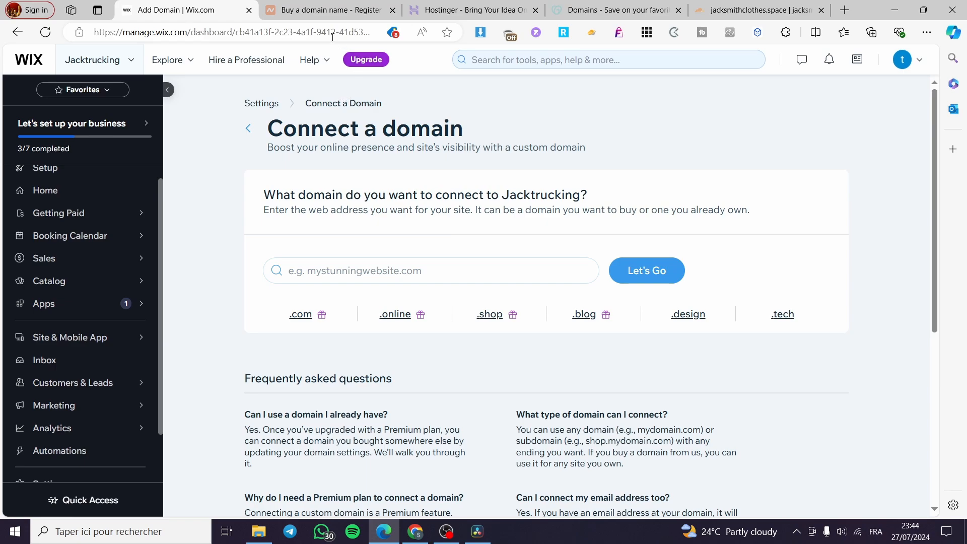
Look at the open Namecheap, Hostinger and GoDaddy pages, then return to the Wix domain page
left_click(315, 4)
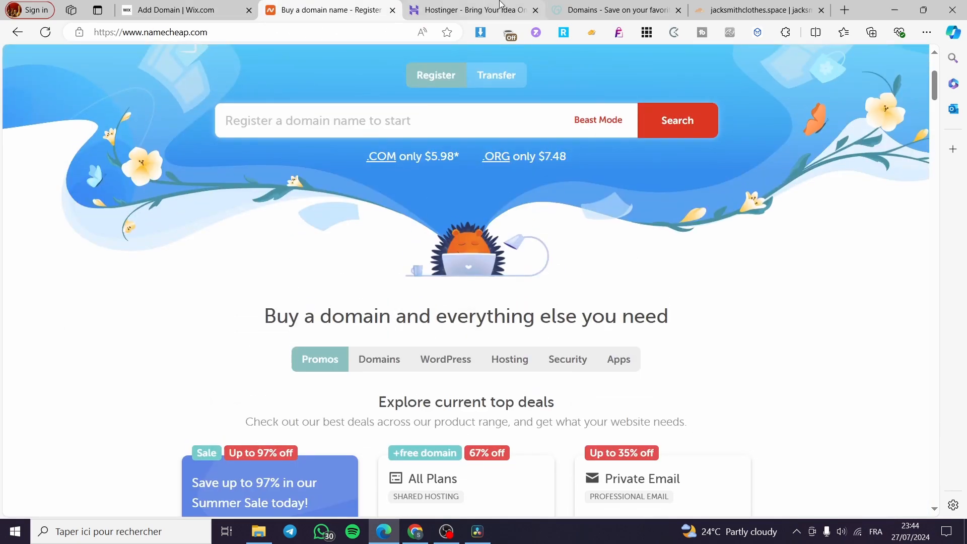
left_click(500, 4)
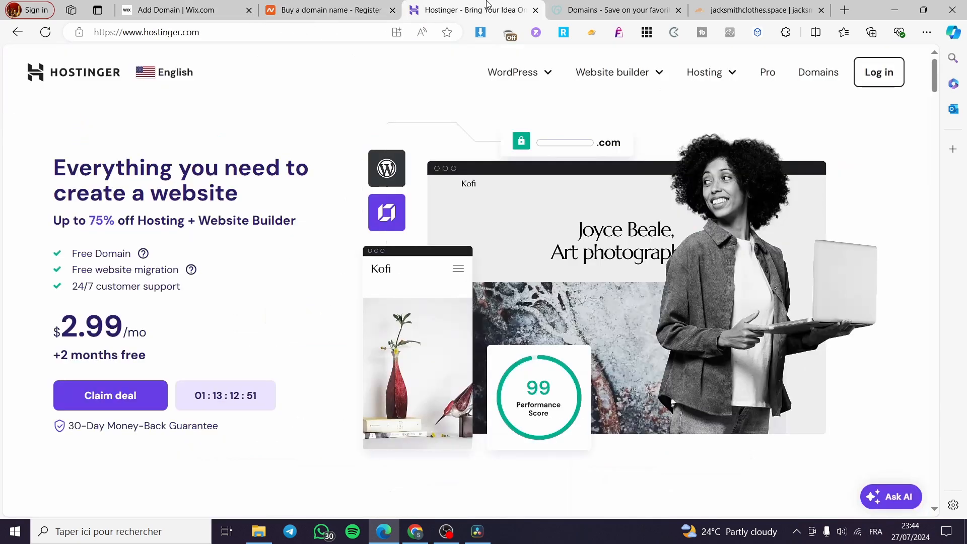
left_click(618, 8)
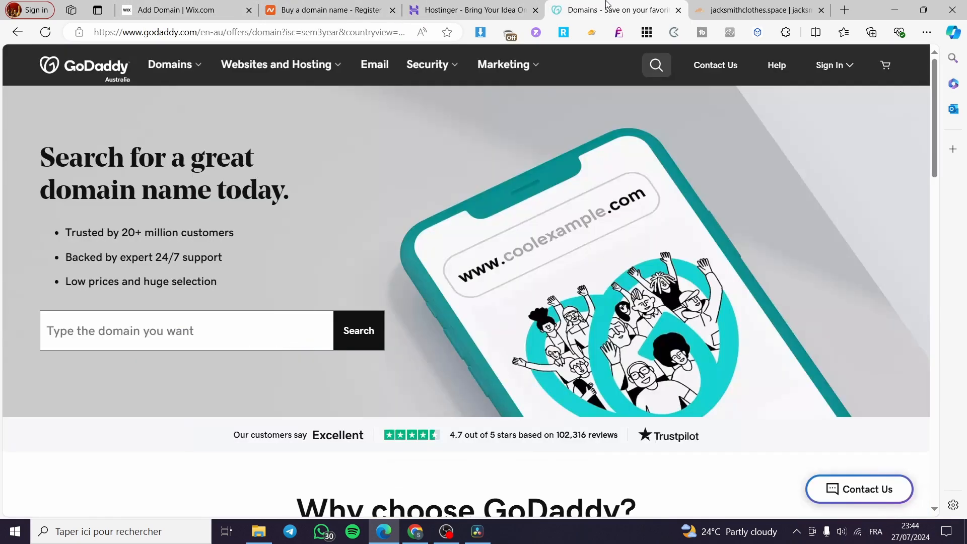
left_click(226, 5)
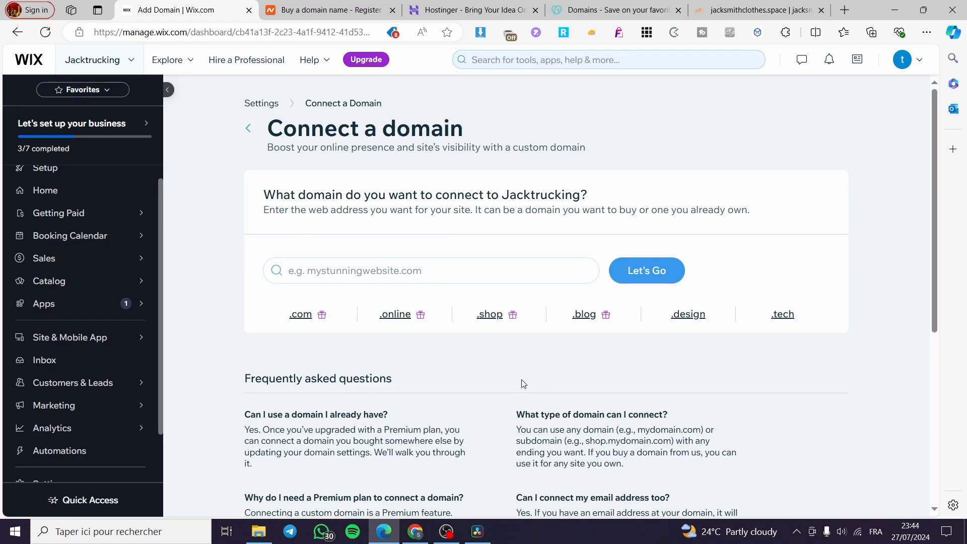
Check the availability of the domain truckingbyjack.tech, then view its purchase offer and dismiss it
mouse_move(584, 322)
left_click(776, 317)
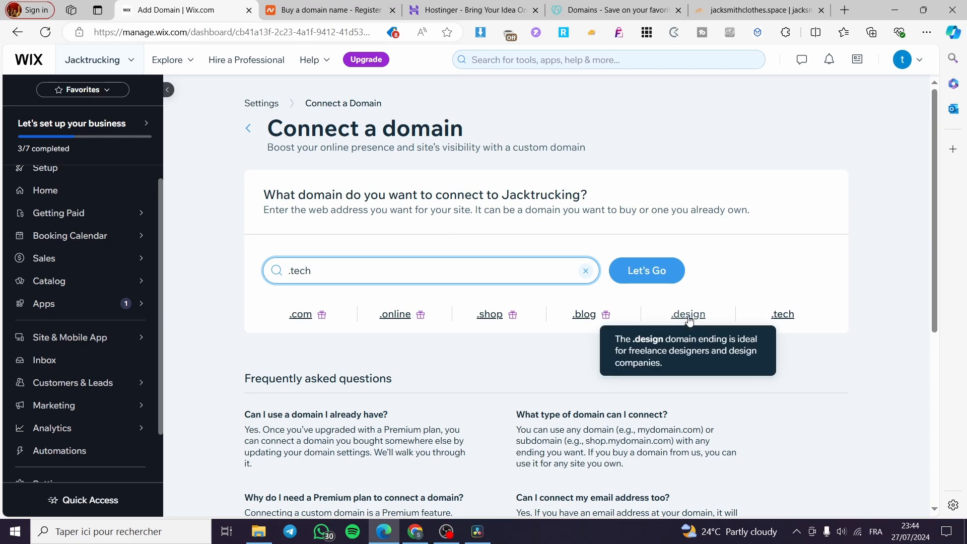
left_click(733, 320)
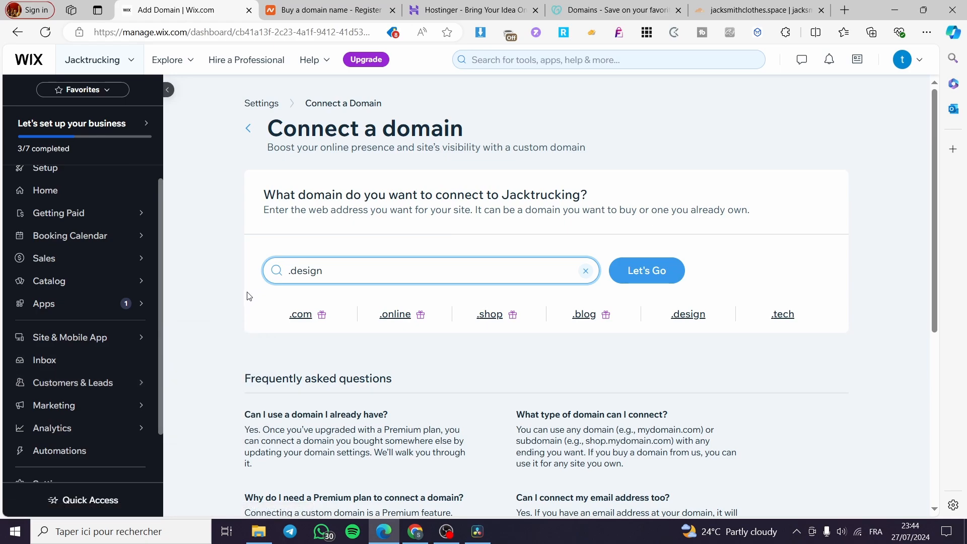
left_click(783, 314)
type("truckingbyjack.tech")
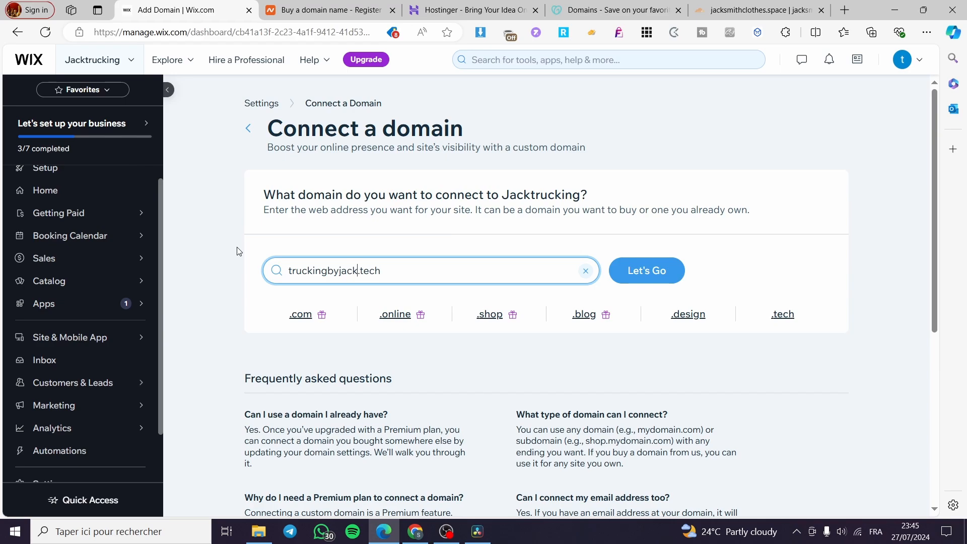
left_click(641, 272)
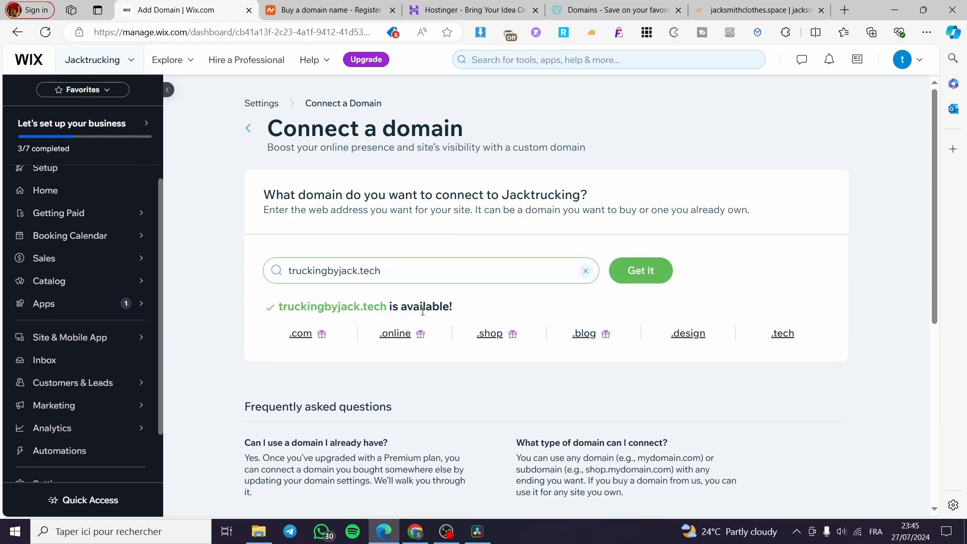
left_click(650, 282)
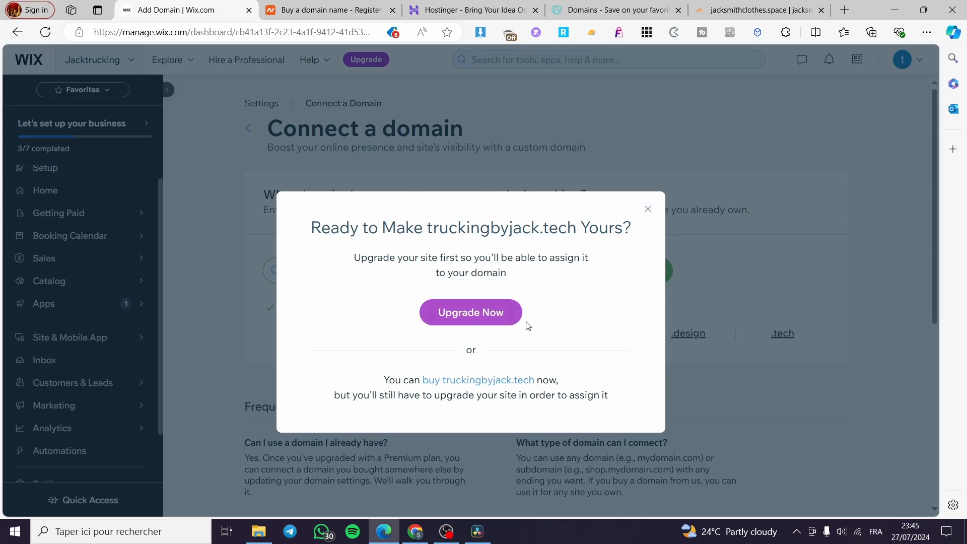
left_click(649, 209)
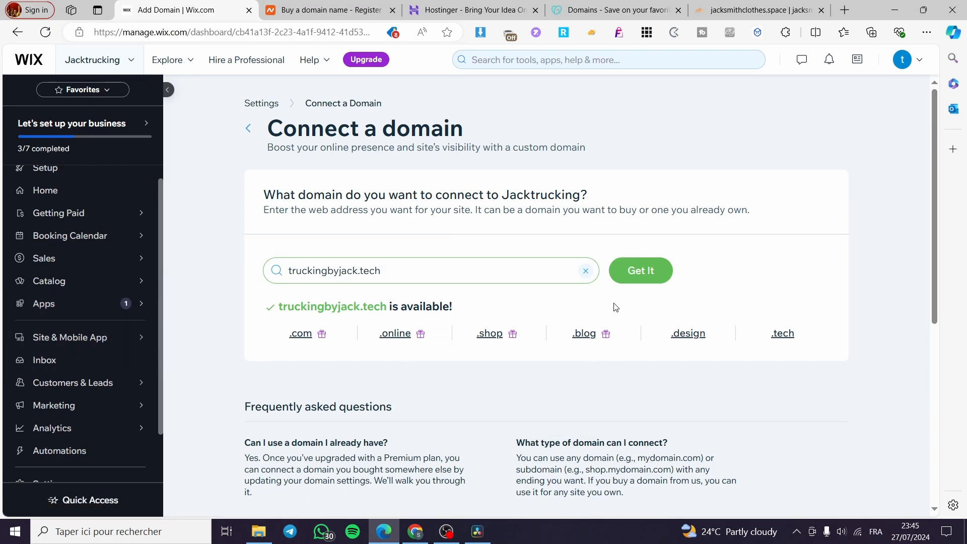
Open the Email Marketing page in the Marketing section of the site dashboard
mouse_move(136, 392)
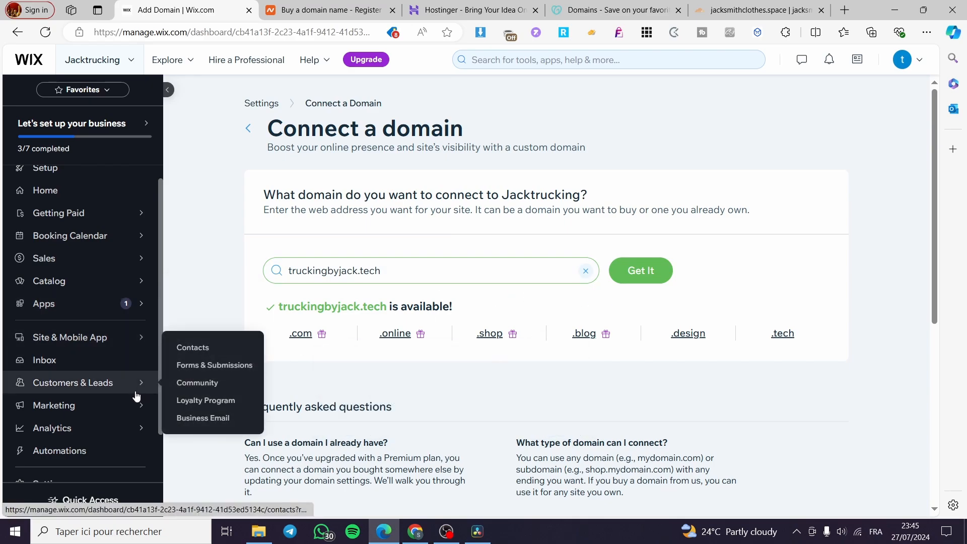
mouse_move(102, 407)
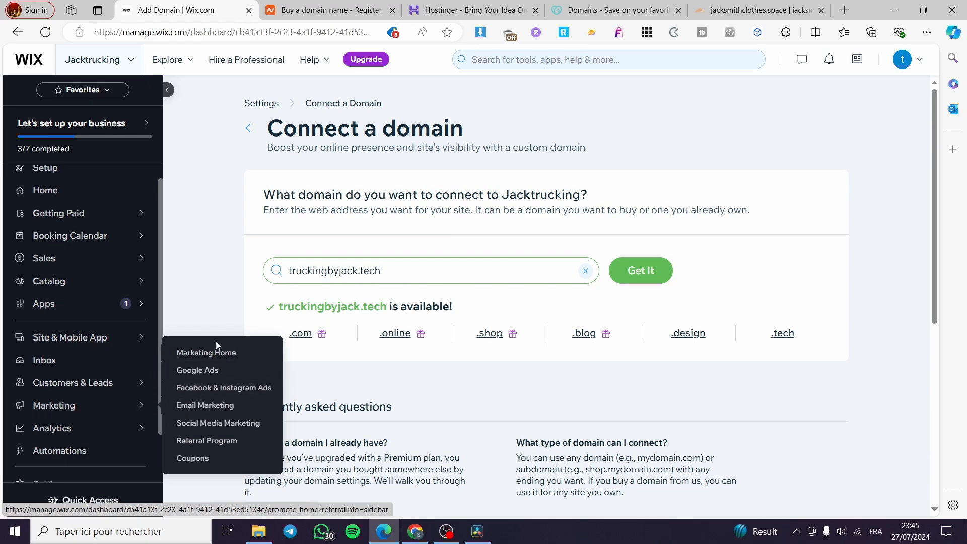
left_click(194, 412)
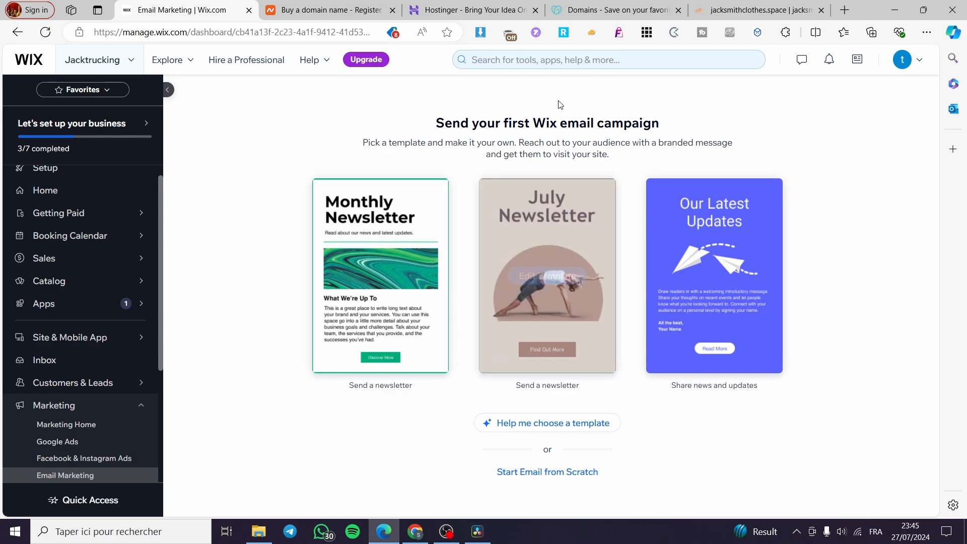
Read the first email campaign heading and the introductory text above the templates
left_click_drag(666, 122, 436, 123)
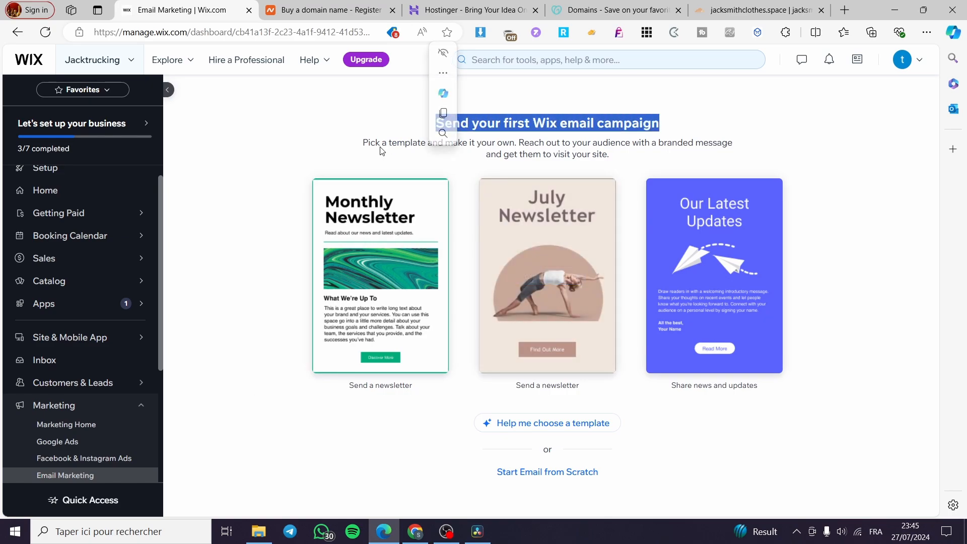
left_click(439, 132)
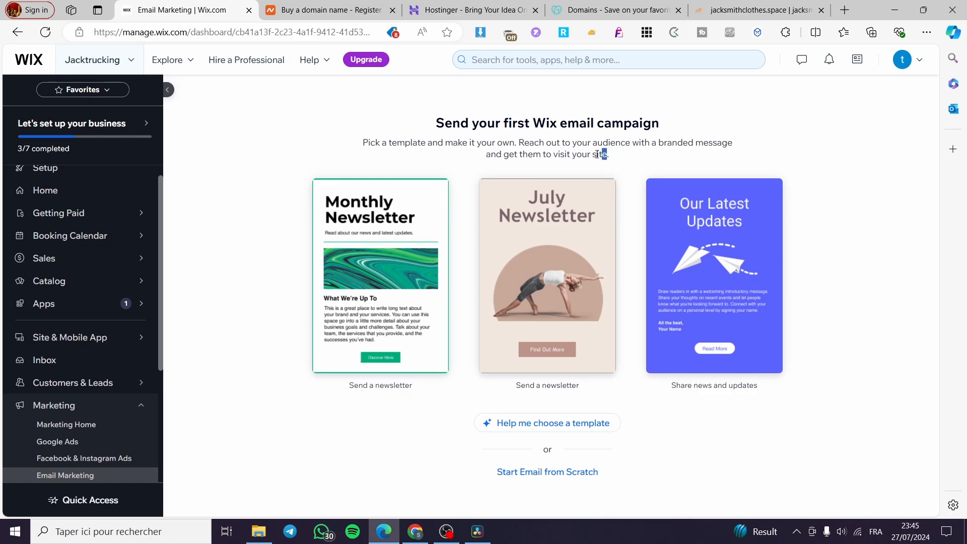
left_click_drag(597, 154, 356, 145)
left_click(362, 155)
Start an email campaign from the July Newsletter template and go through the introductory editor tips until they close
mouse_move(507, 286)
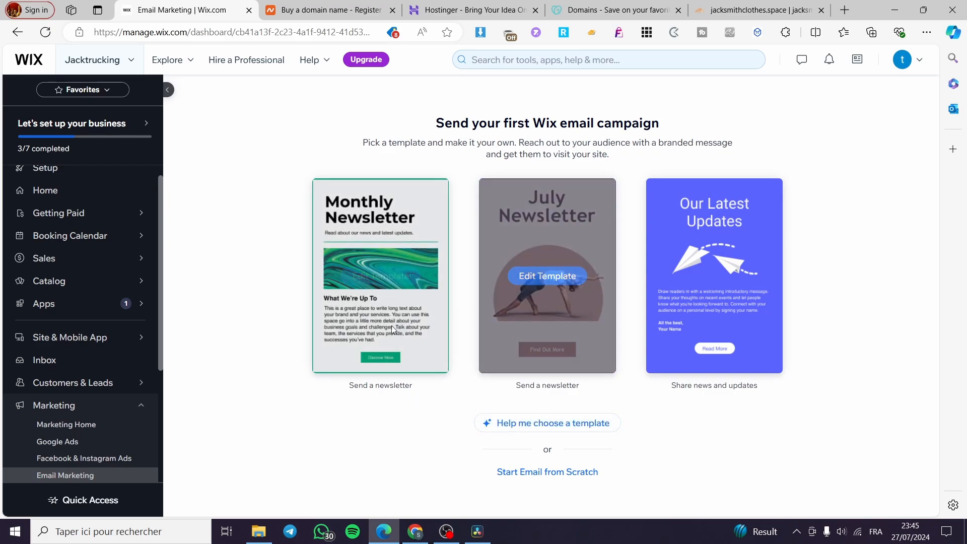
mouse_move(373, 240)
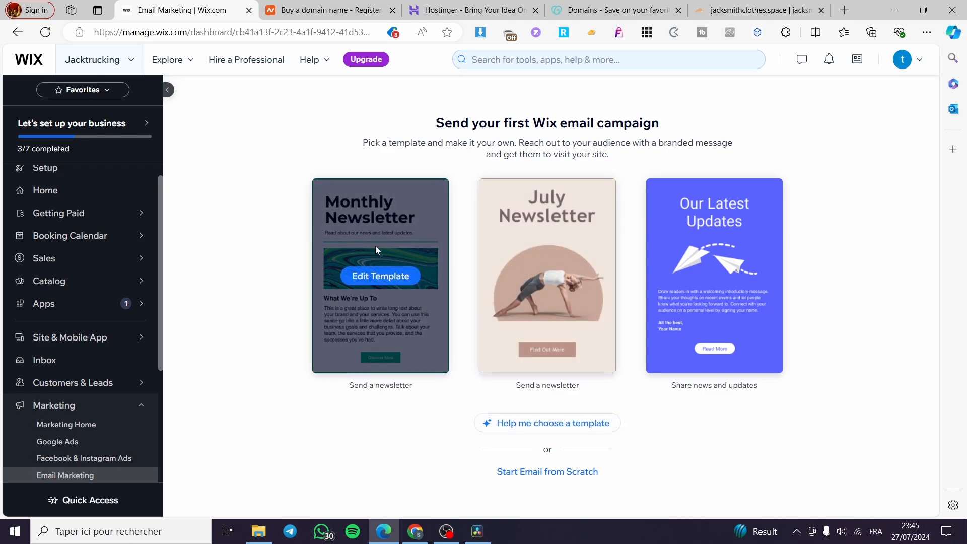
mouse_move(566, 359)
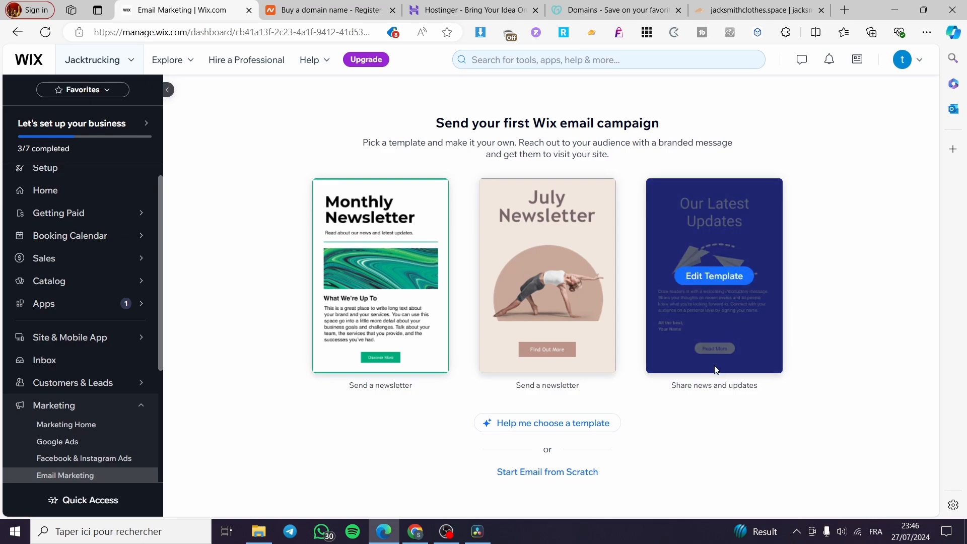
mouse_move(716, 287)
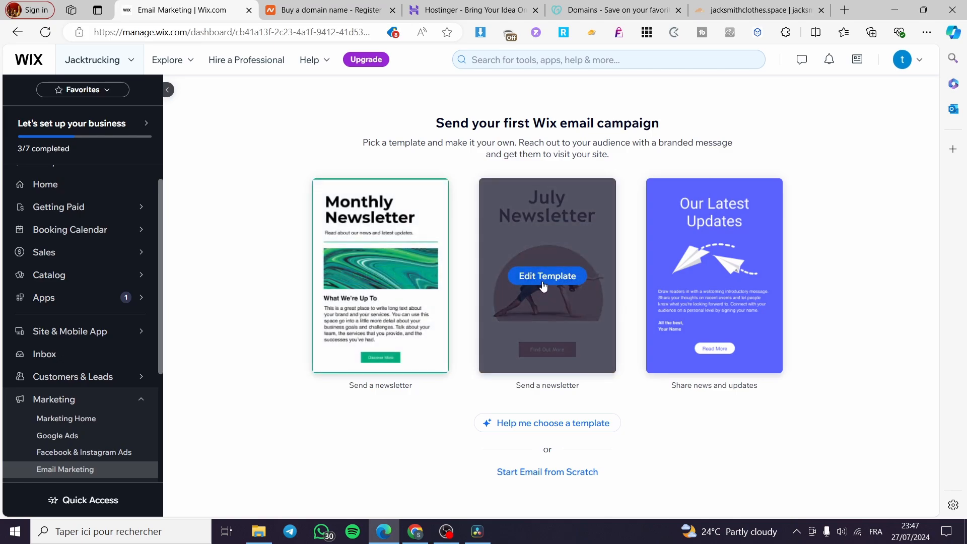
left_click(553, 282)
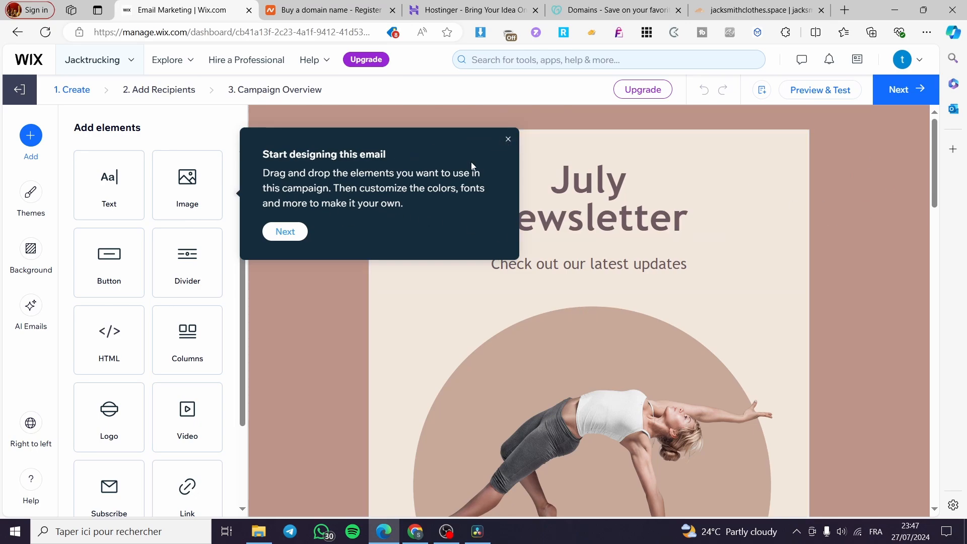
left_click(283, 231)
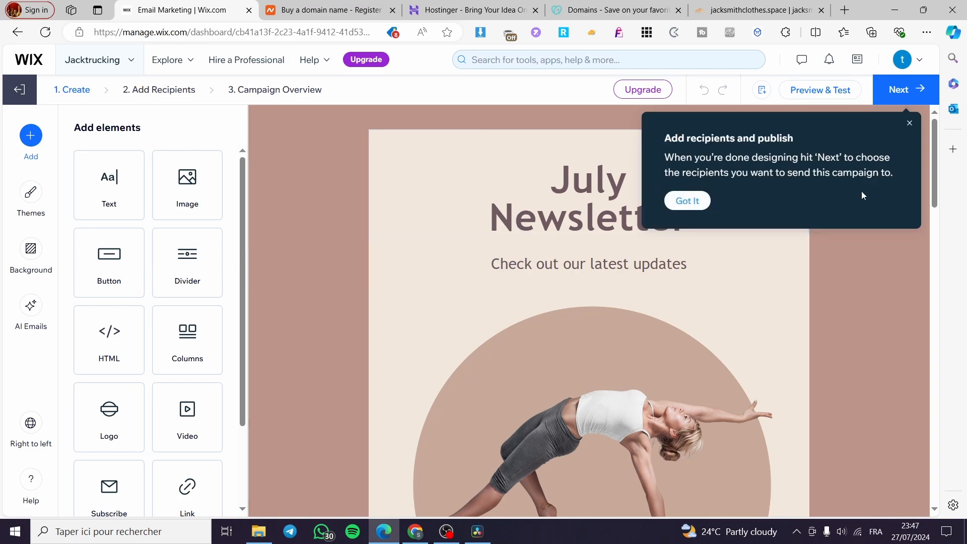
left_click(688, 202)
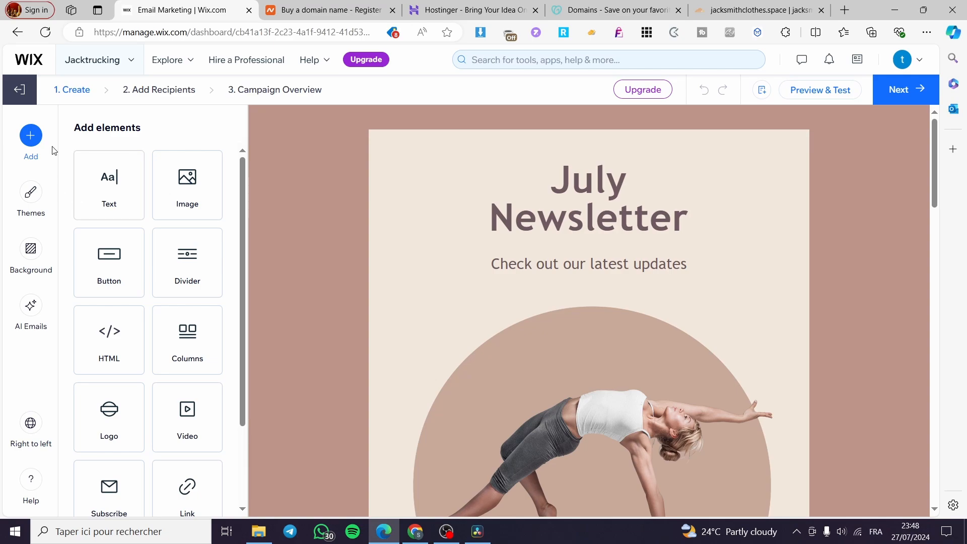
Review the whole July Newsletter template from its heading down to the footer
scroll(716, 300, "down", 5)
scroll(728, 307, "down", 15)
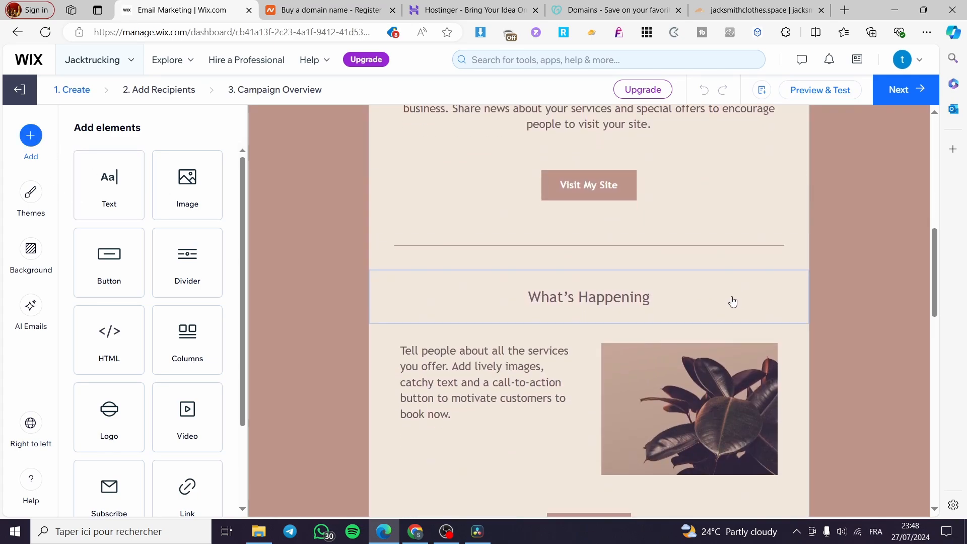
scroll(718, 292, "down", 5)
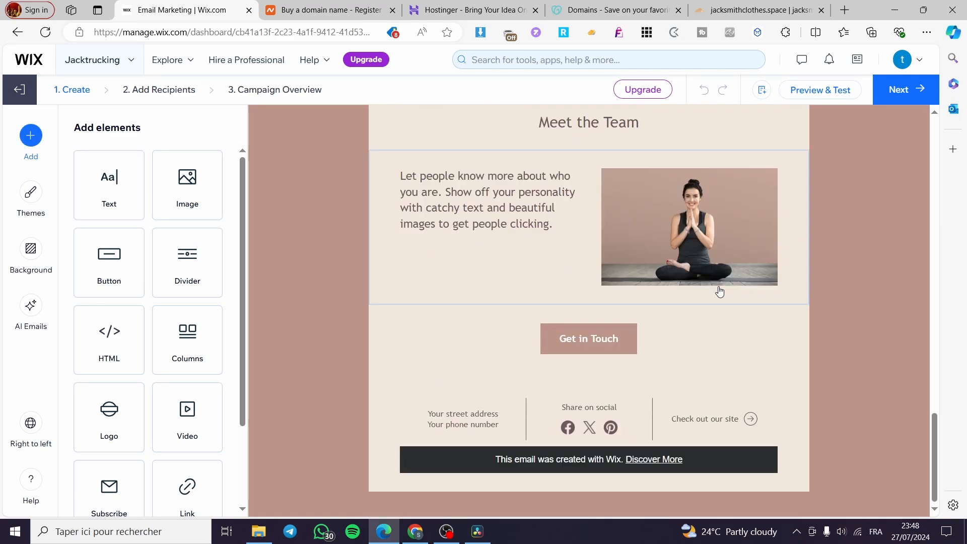
scroll(700, 302, "up", 15)
scroll(709, 352, "up", 12)
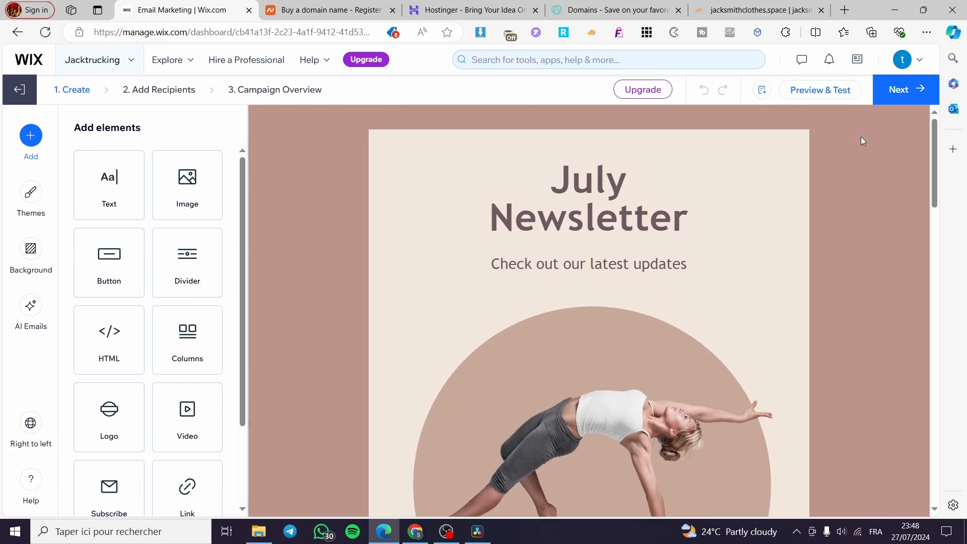
View the customization options of the large yoga image below the newsletter heading, then leave them without making changes
scroll(876, 140, "down", 1)
left_click_drag(933, 150, 966, 72)
scroll(845, 301, "down", 4)
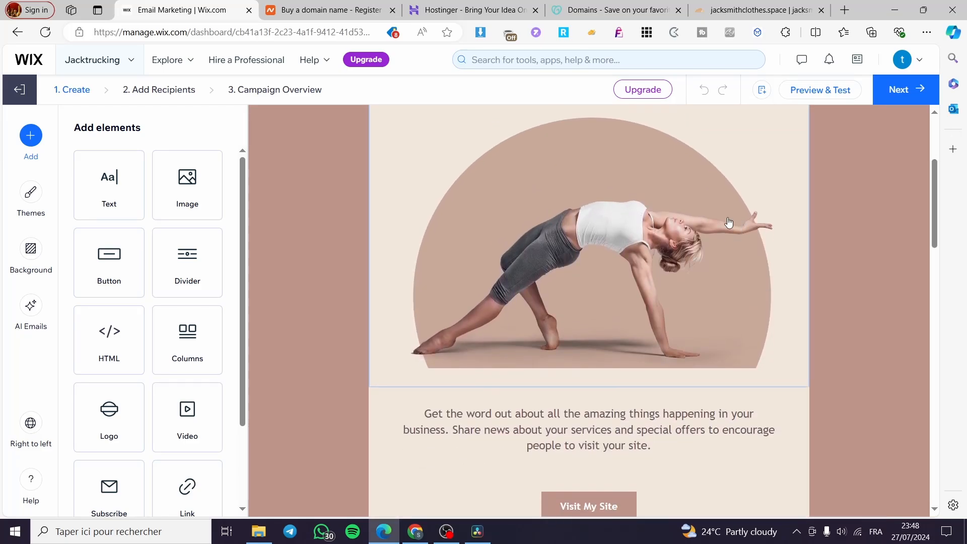
left_click(519, 230)
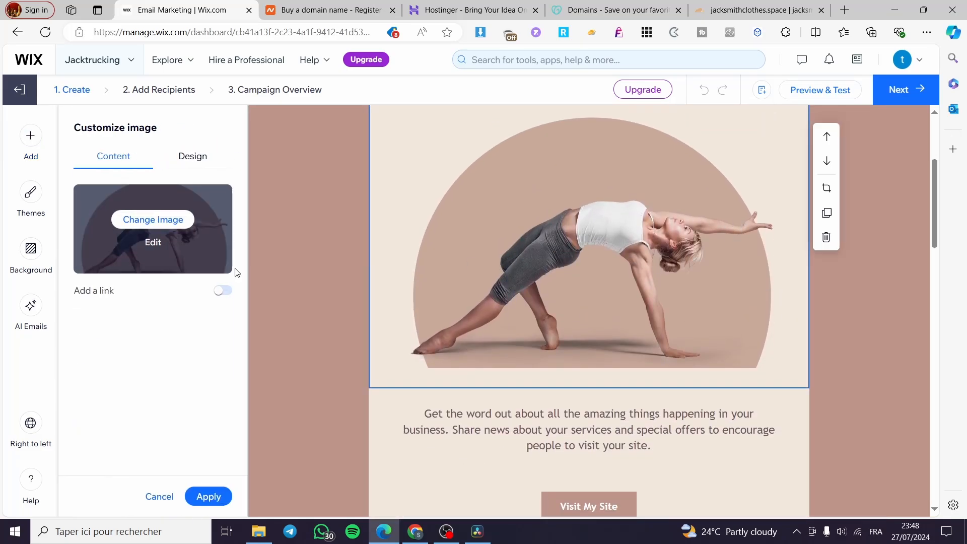
left_click(896, 276)
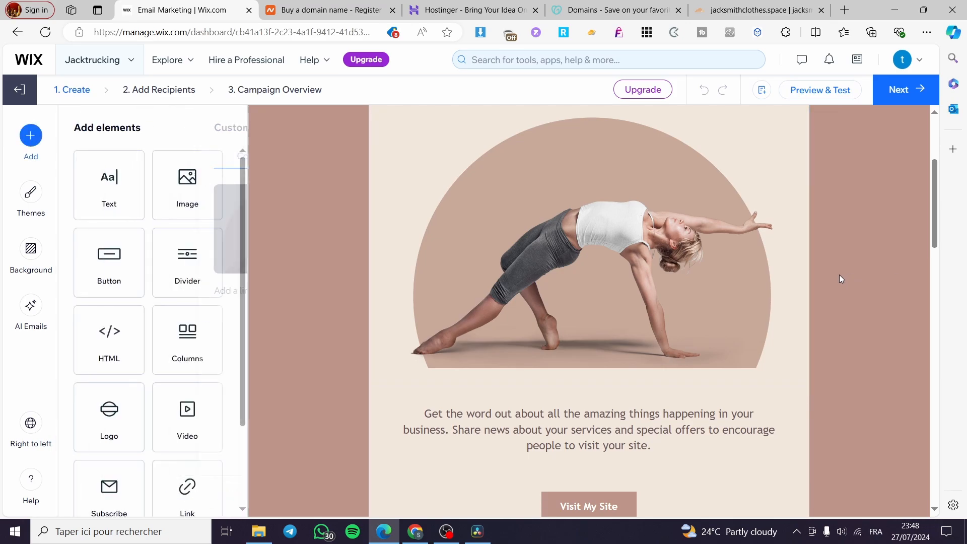
Review the newsletter's opening sections and the text options of the paragraph below the yoga image, then return to the addable elements
scroll(459, 364, "down", 5)
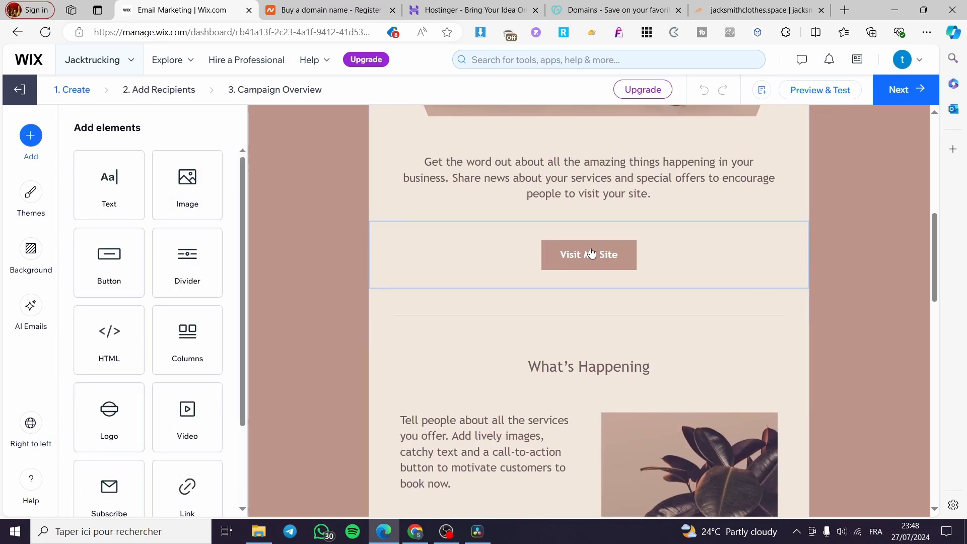
scroll(579, 321, "up", 10)
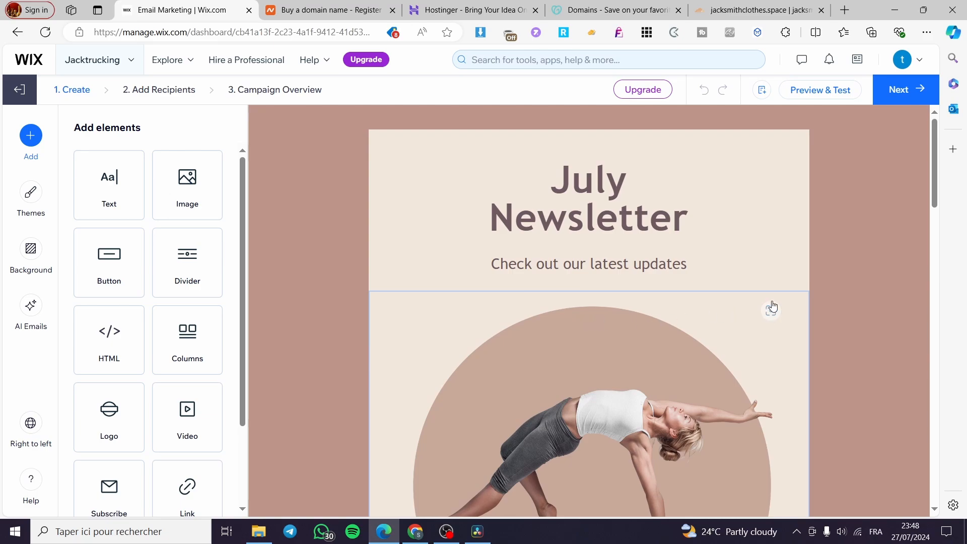
scroll(799, 245, "down", 3)
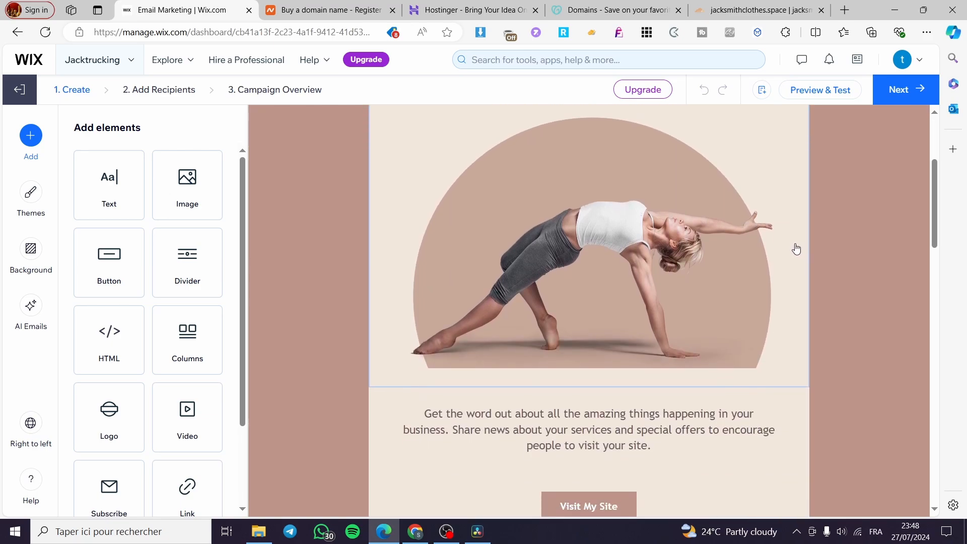
scroll(699, 294, "down", 3)
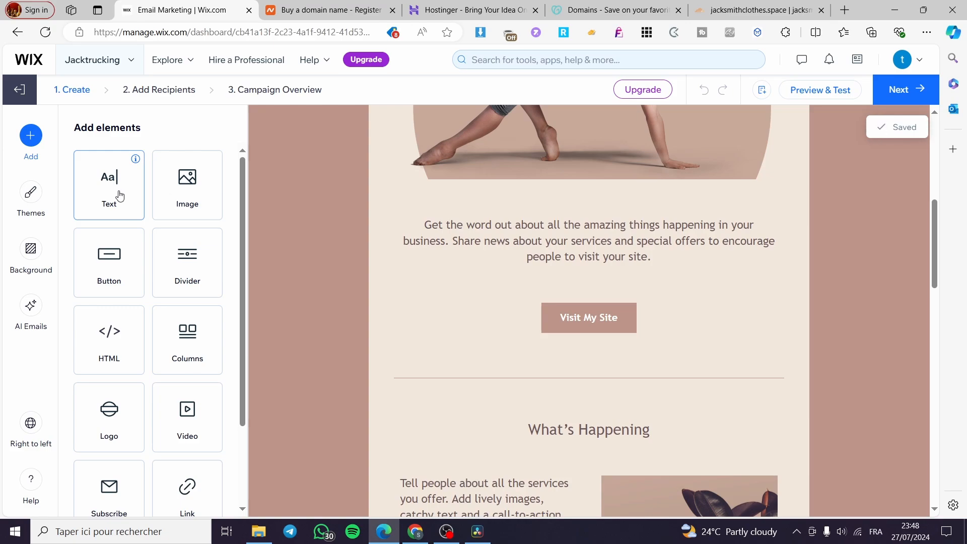
left_click_drag(190, 204, 181, 180)
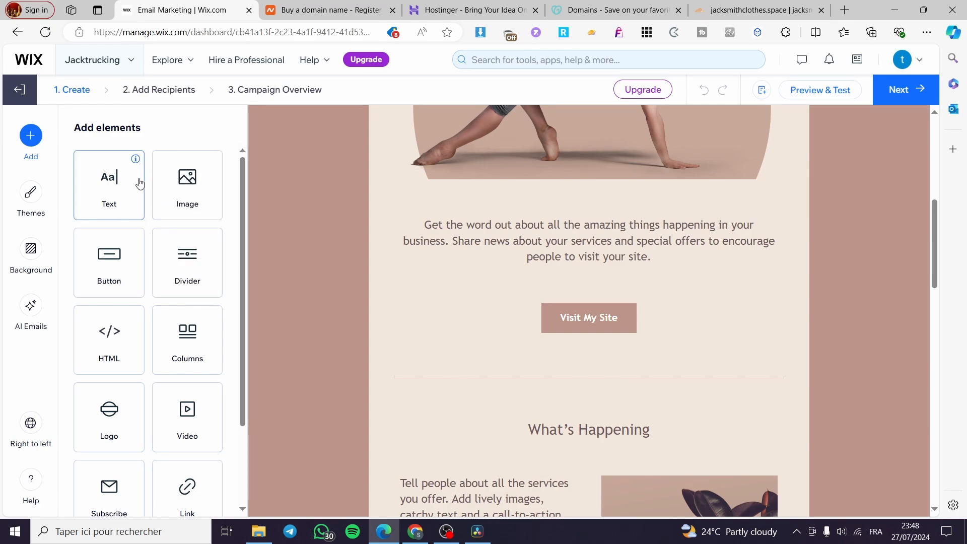
left_click(726, 252)
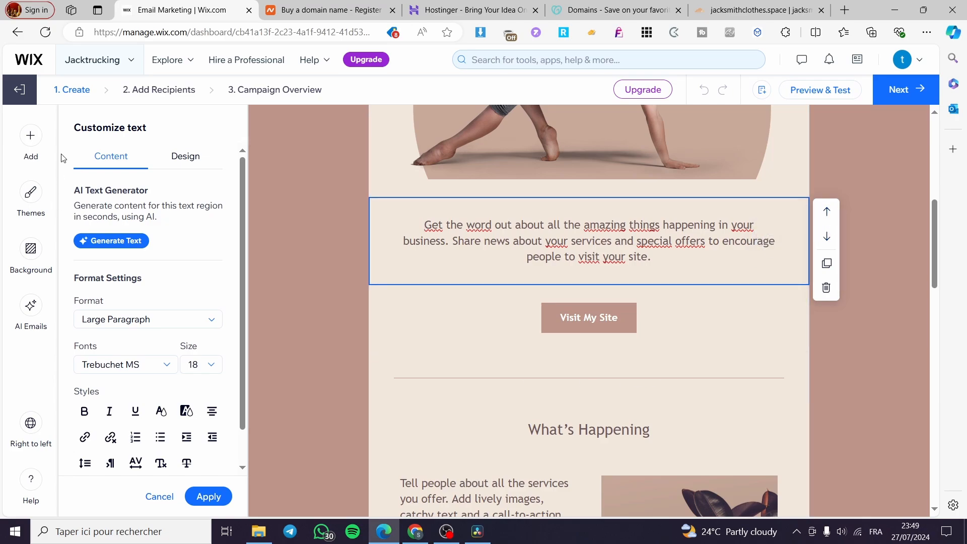
left_click(31, 136)
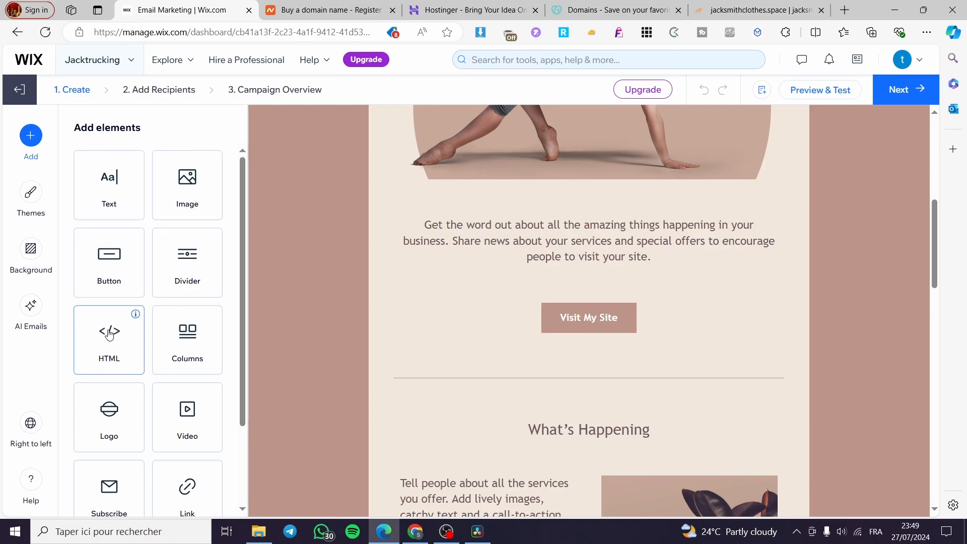
Add a Logo element above the July Newsletter heading
scroll(105, 335, "down", 2)
scroll(526, 428, "up", 10)
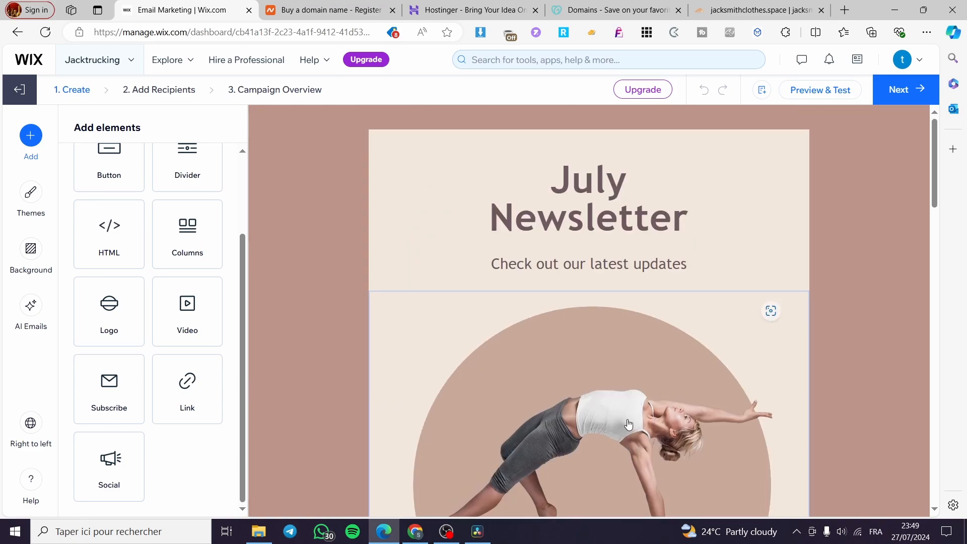
left_click_drag(111, 318, 425, 173)
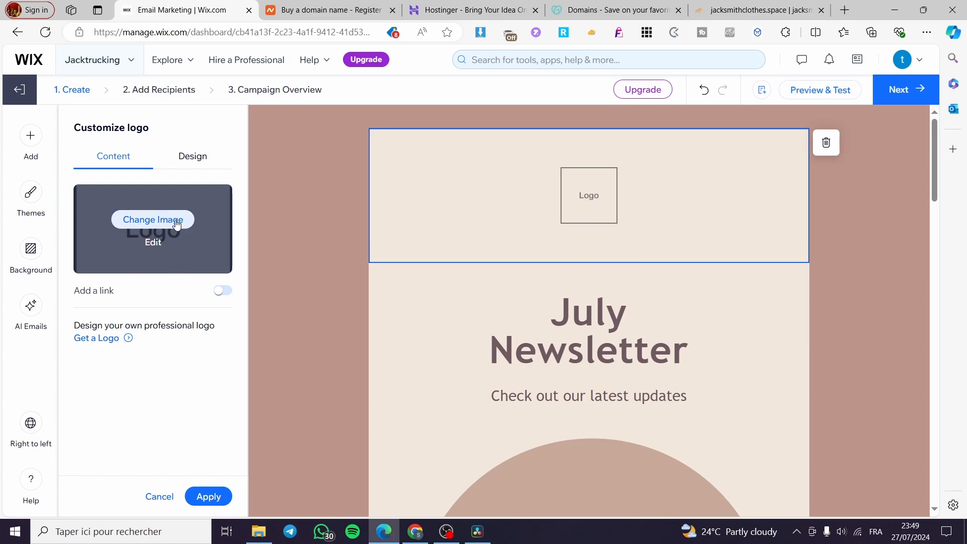
Start choosing an image for the logo and browse the pictures offered in Media from Wix
left_click(162, 246)
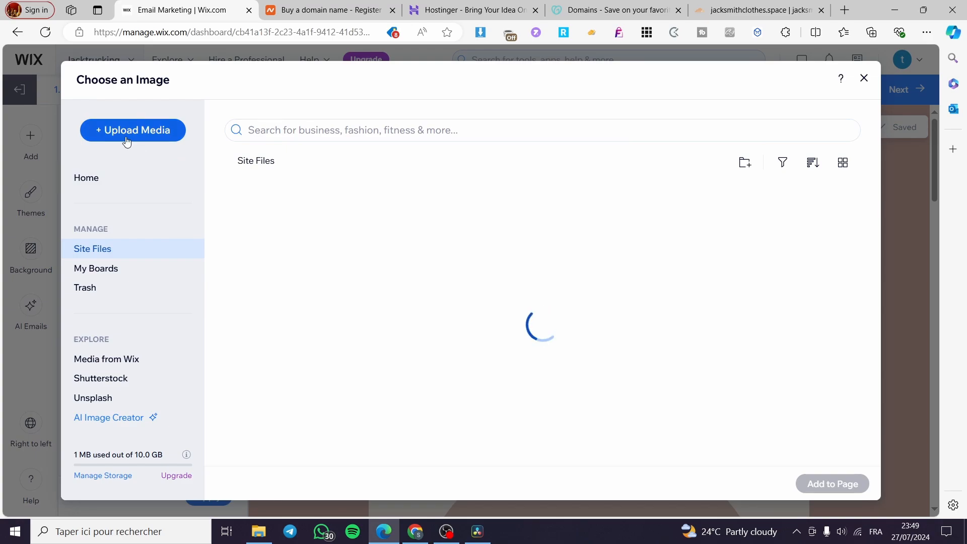
left_click(115, 367)
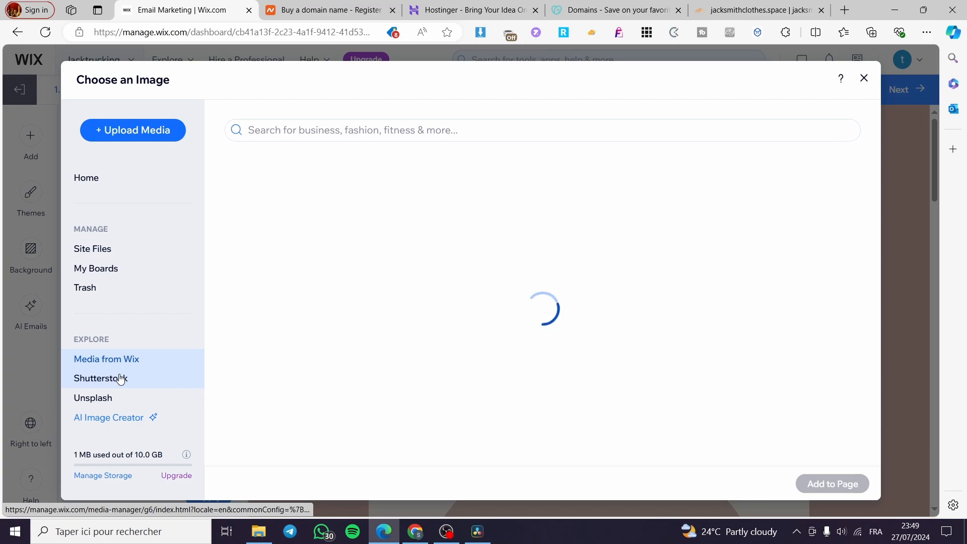
scroll(625, 362, "down", 12)
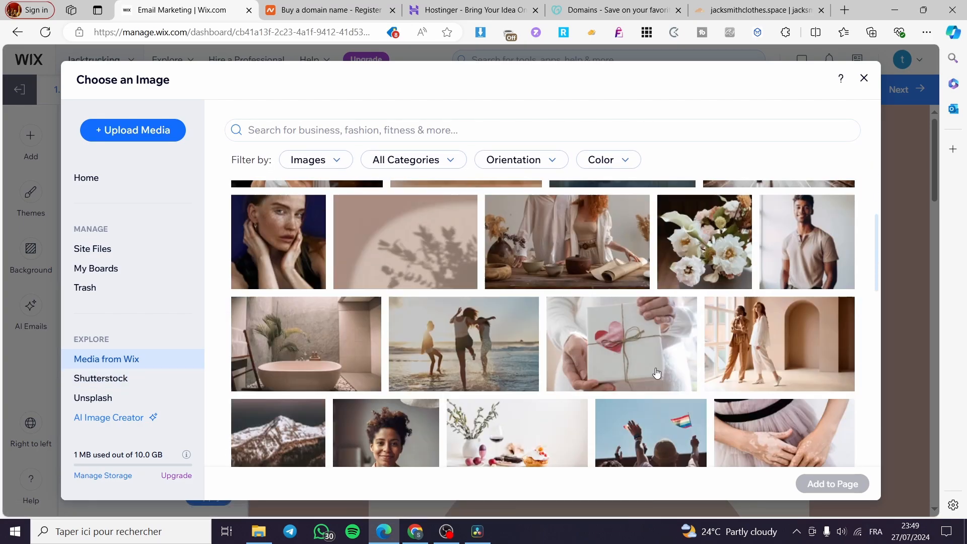
scroll(625, 362, "up", 3)
scroll(323, 270, "down", 6)
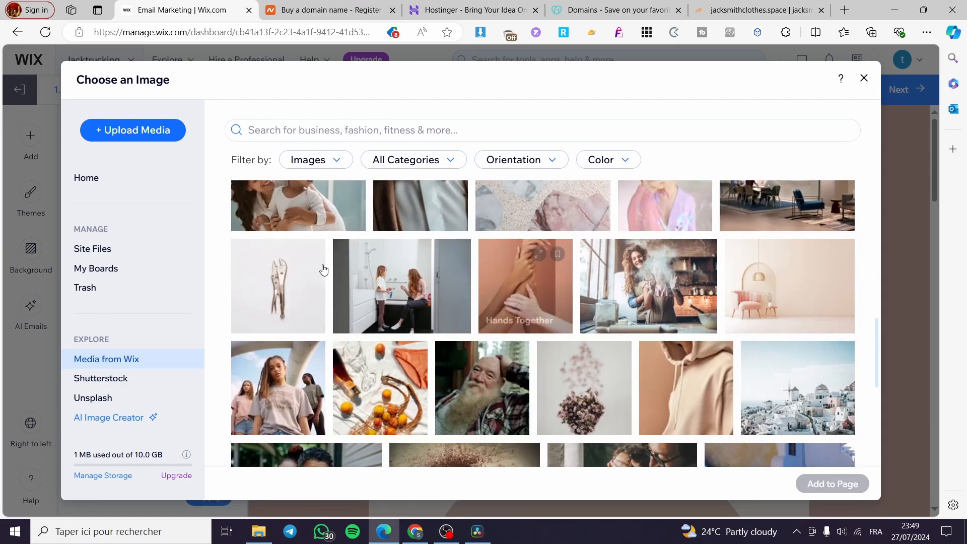
Upload the Pexels JPG of a hand holding a pretzel from the Téléchargements folder and use it as the logo image
left_click(133, 130)
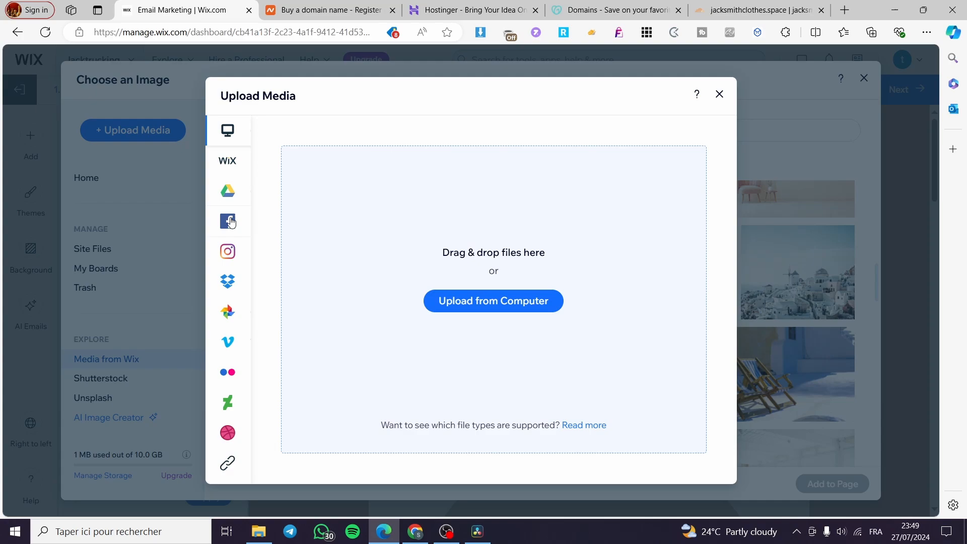
left_click(491, 307)
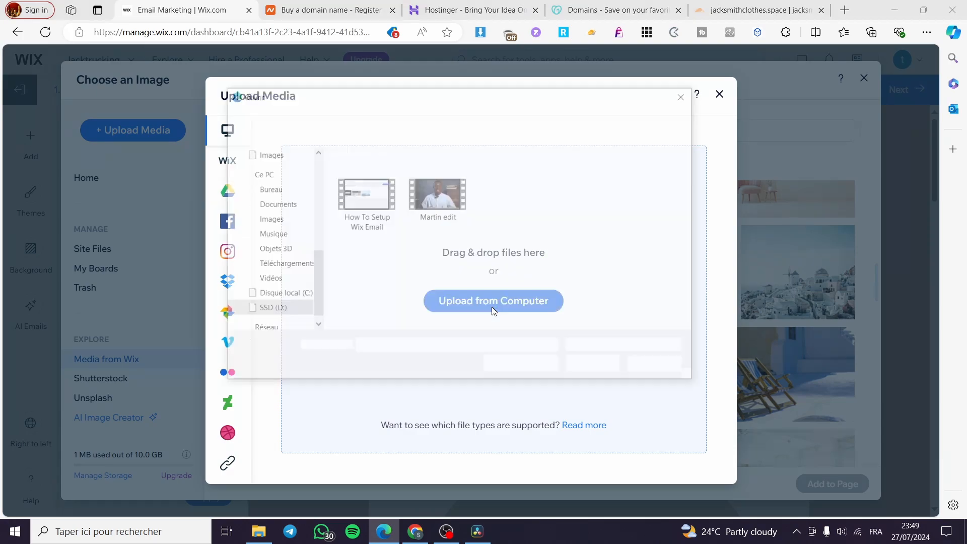
left_click(294, 264)
scroll(577, 252, "down", 5)
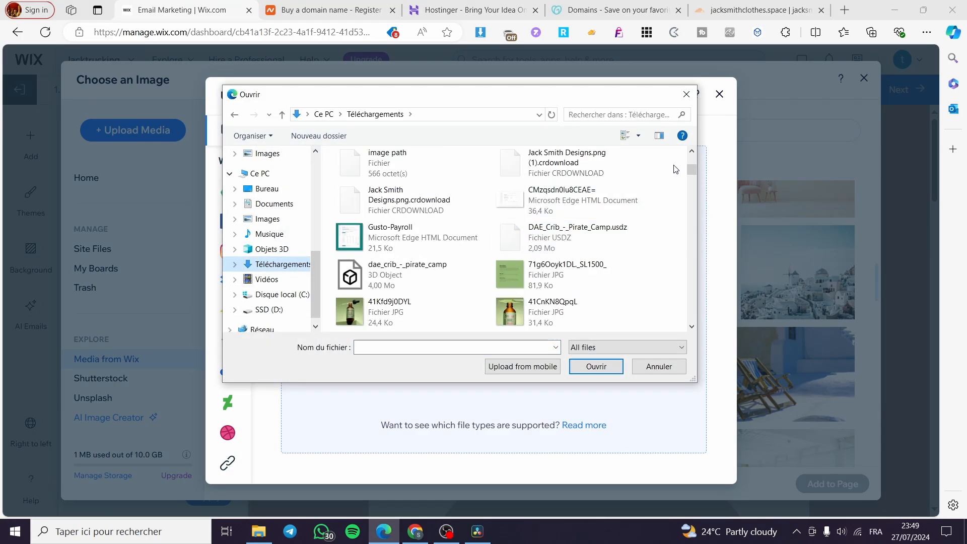
left_click_drag(693, 172, 693, 181)
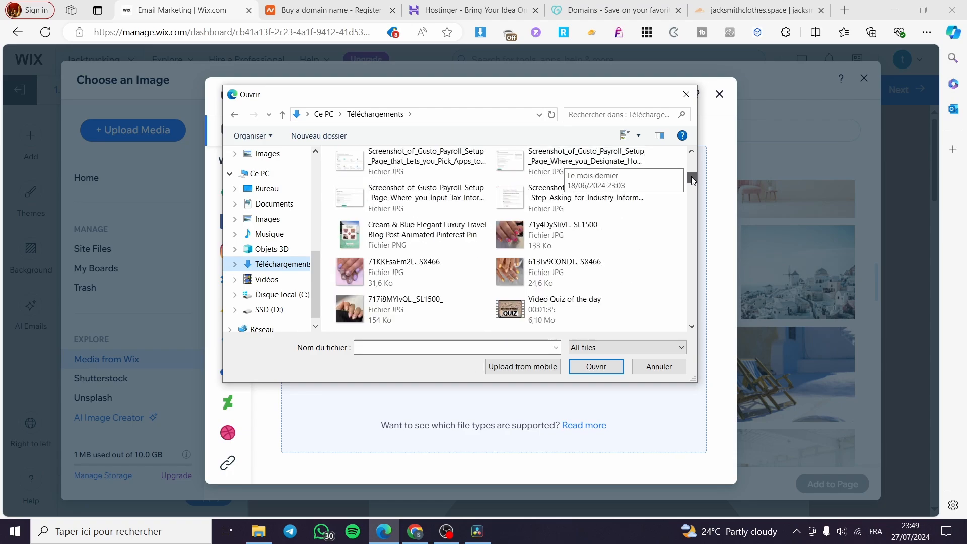
left_click_drag(693, 181, 690, 204)
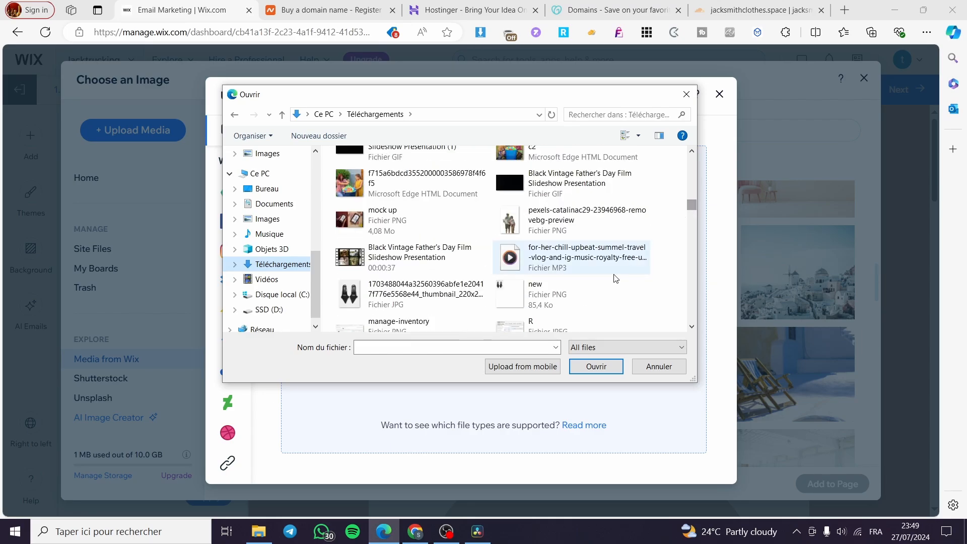
scroll(596, 288, "down", 3)
scroll(596, 288, "down", 3)
scroll(596, 289, "down", 5)
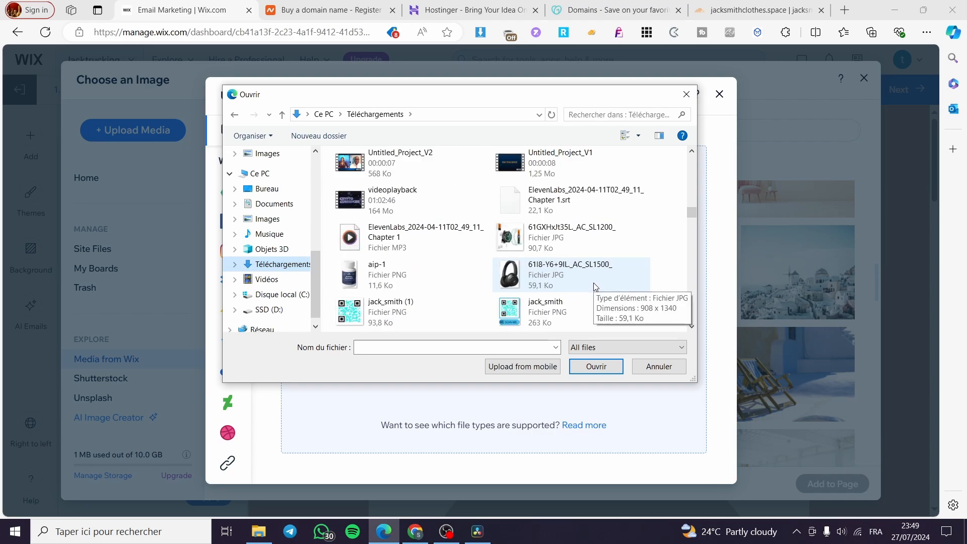
scroll(597, 287, "down", 3)
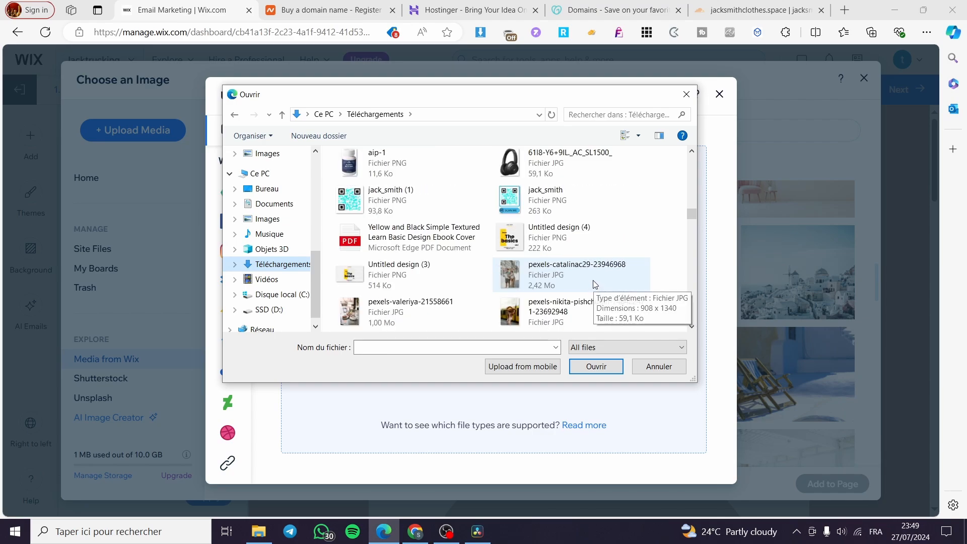
scroll(598, 266, "down", 3)
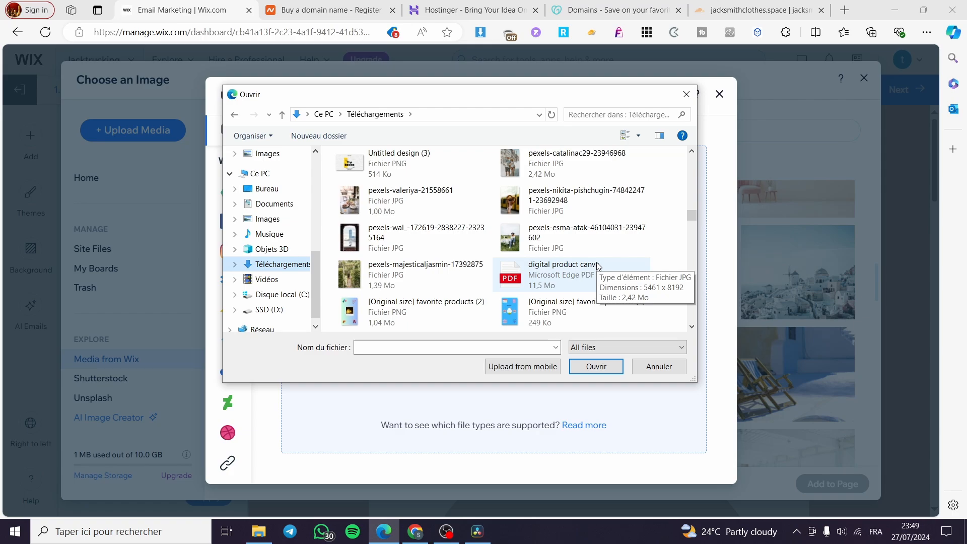
scroll(598, 267, "down", 3)
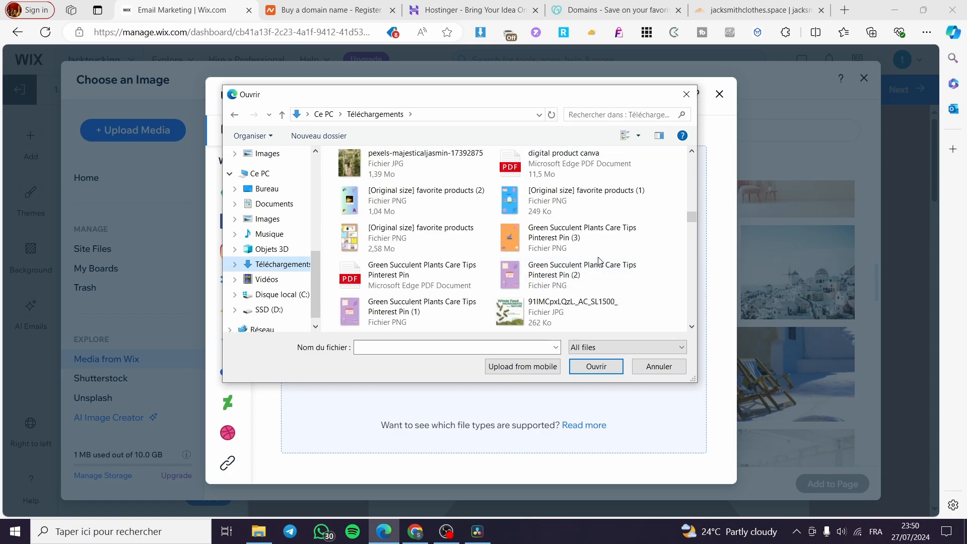
scroll(574, 247, "down", 3)
scroll(549, 275, "down", 3)
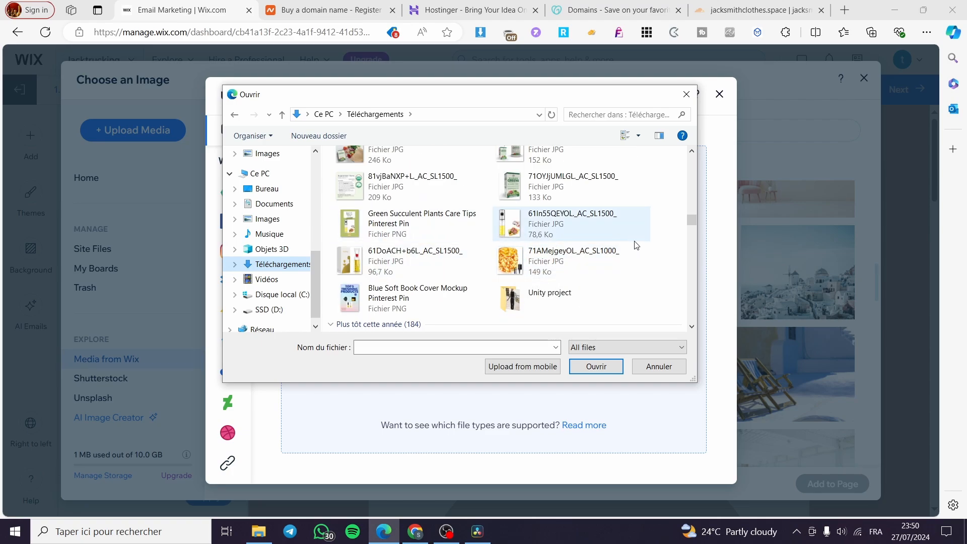
scroll(372, 224, "down", 3)
scroll(463, 252, "up", 5)
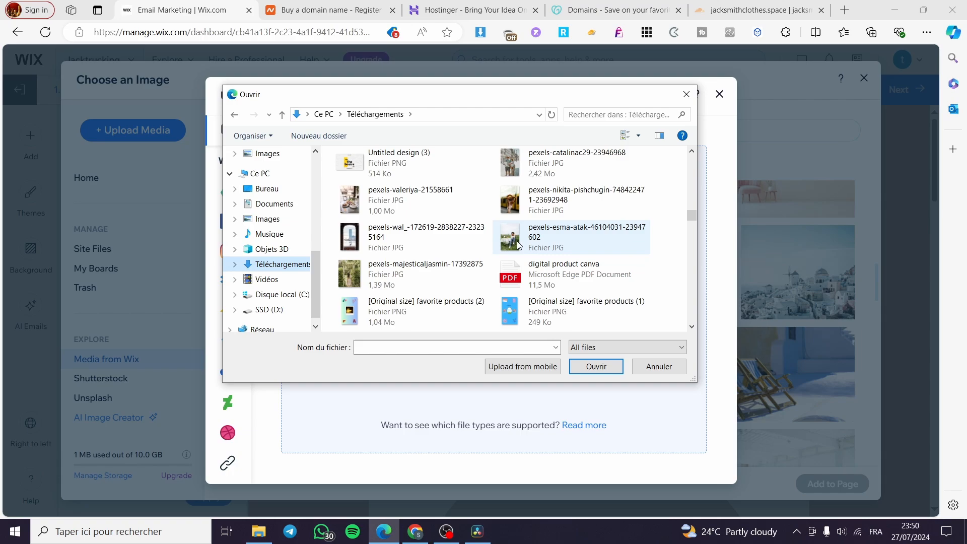
double_click(552, 207)
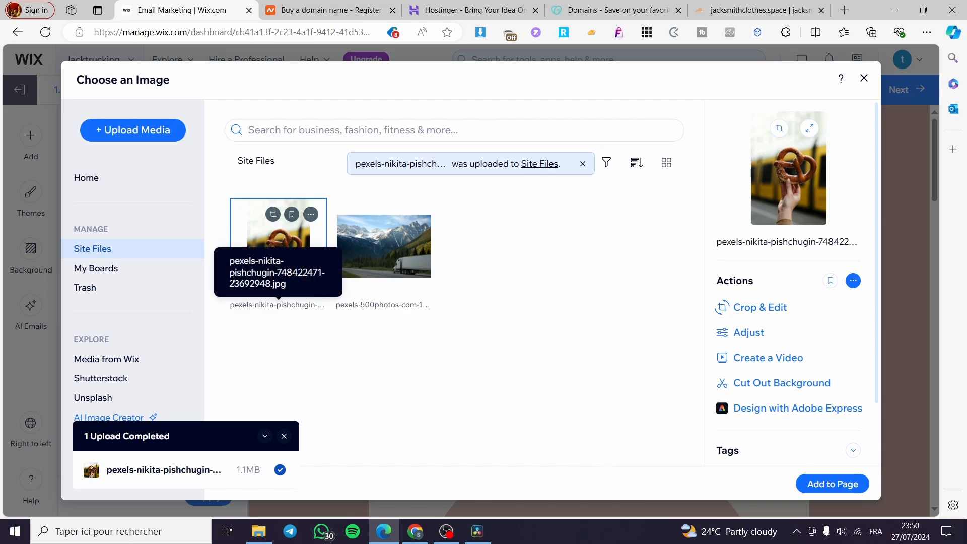
left_click(832, 484)
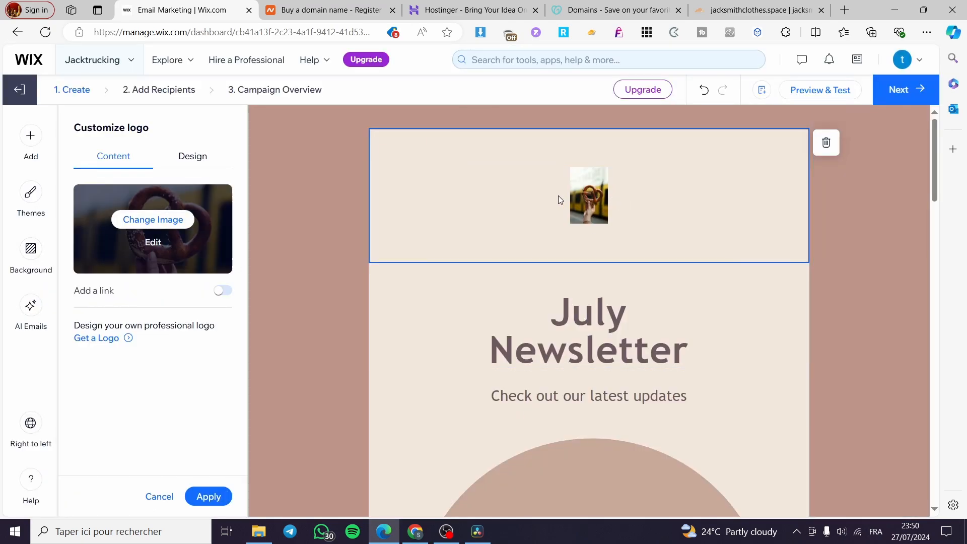
Set the logo's size to Large and, after trying the other alignments, align it to the left
left_click(177, 156)
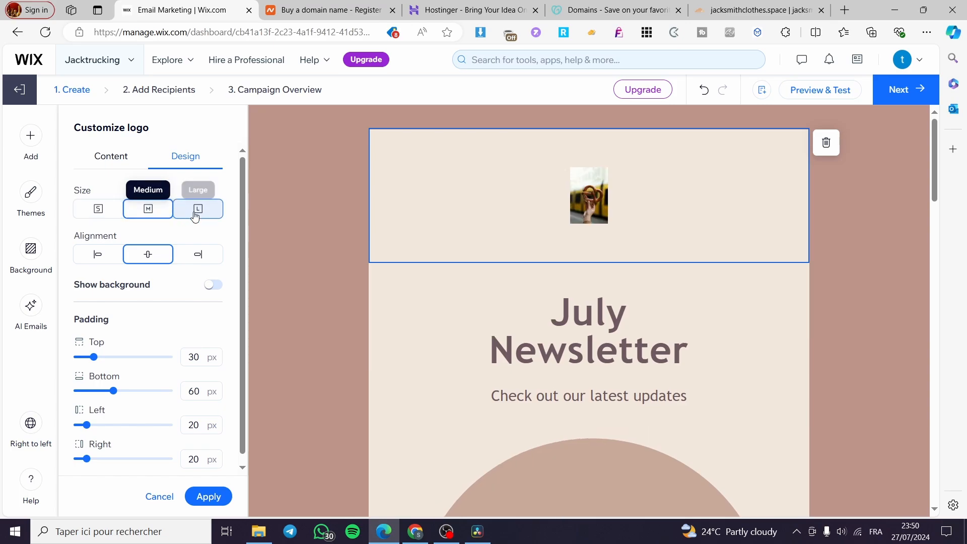
left_click(217, 214)
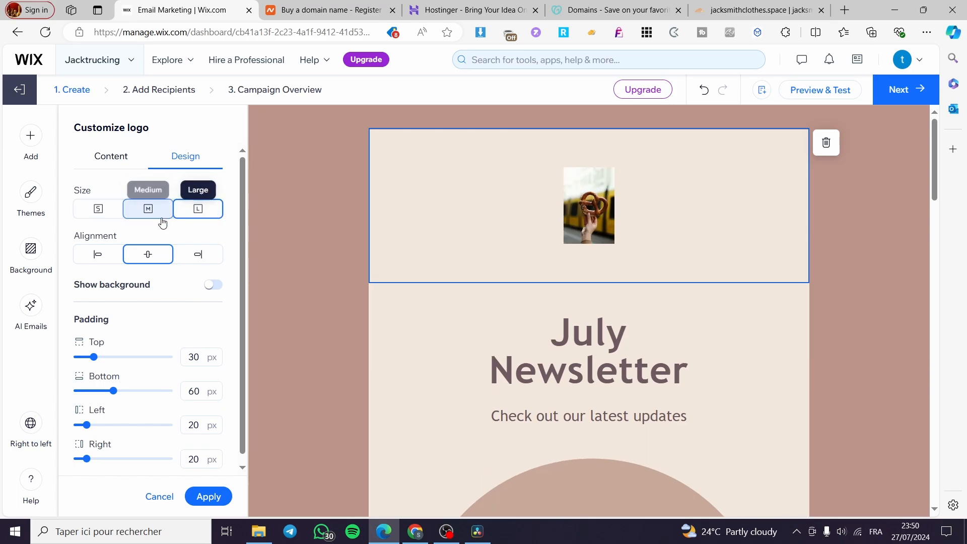
left_click(96, 254)
left_click(156, 263)
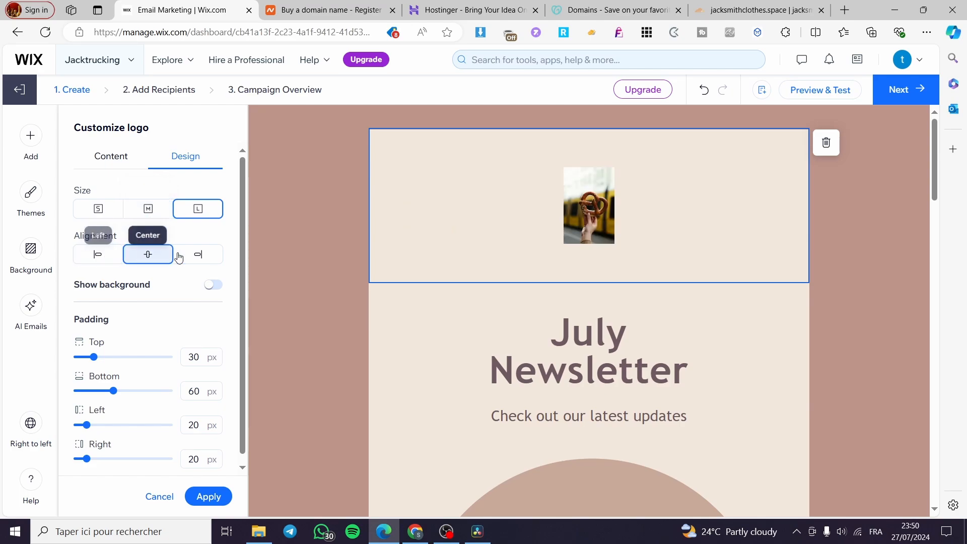
left_click(199, 255)
left_click(149, 255)
left_click(105, 256)
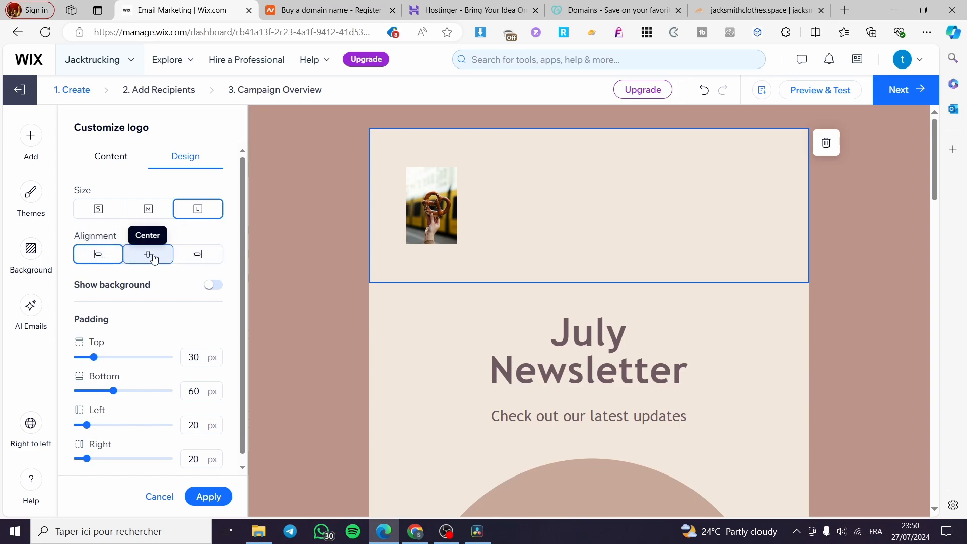
Try out a background and center alignment for the logo, and return to left alignment without a background
scroll(154, 259, "down", 1)
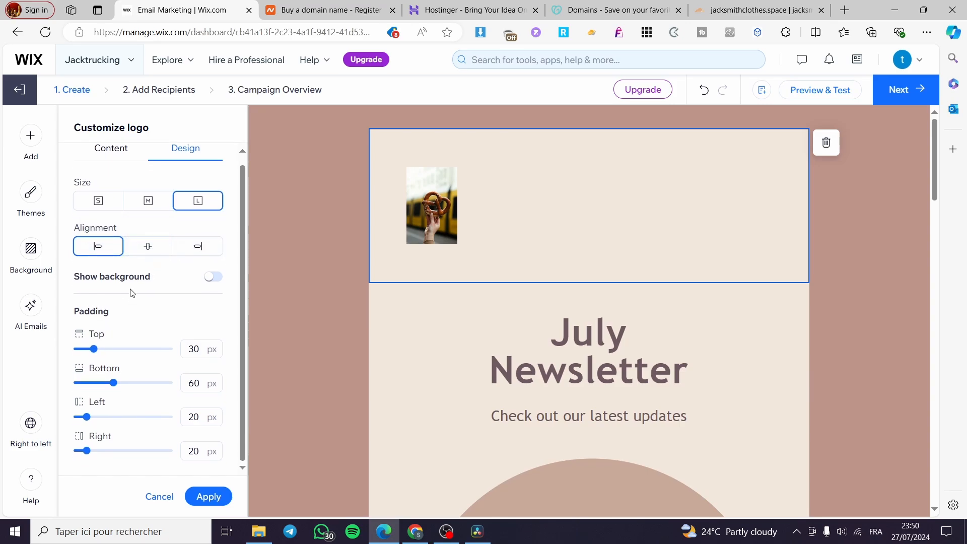
left_click(214, 277)
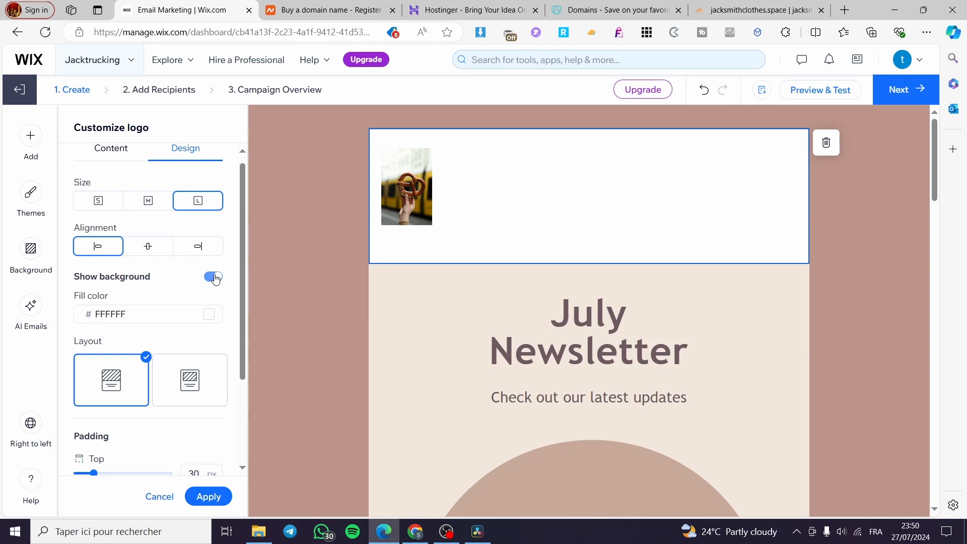
left_click(214, 277)
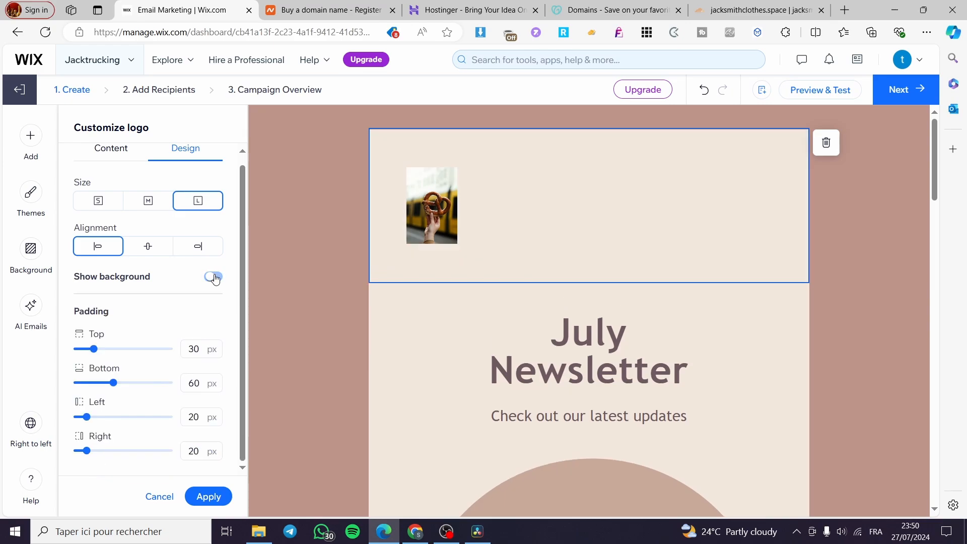
left_click(159, 246)
left_click(97, 246)
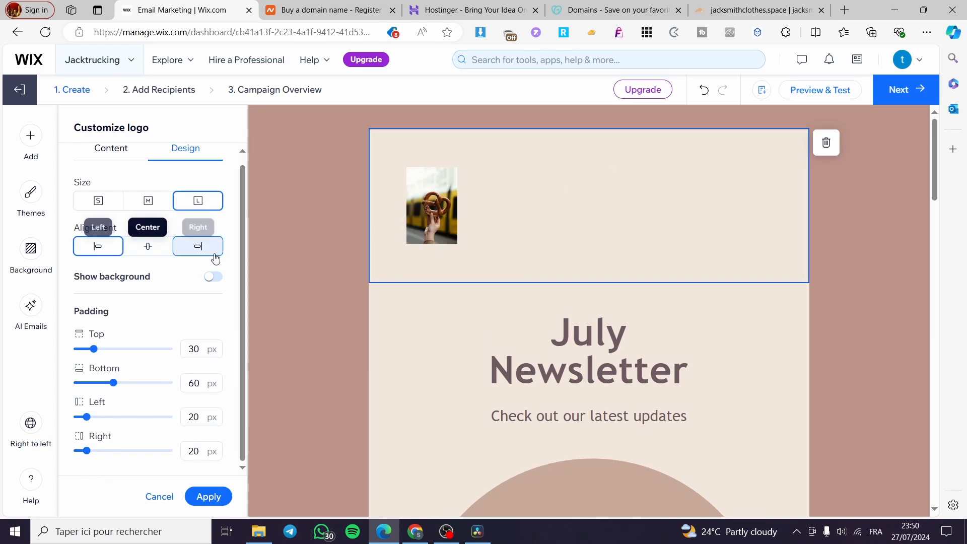
Return to the logo's design settings and center the logo in its section
left_click(35, 140)
left_click_drag(92, 186, 580, 218)
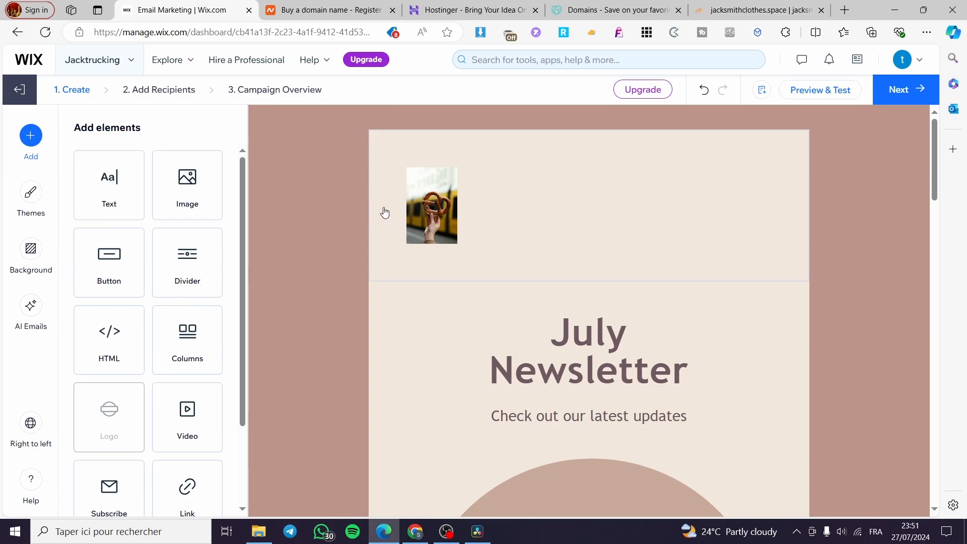
left_click(418, 213)
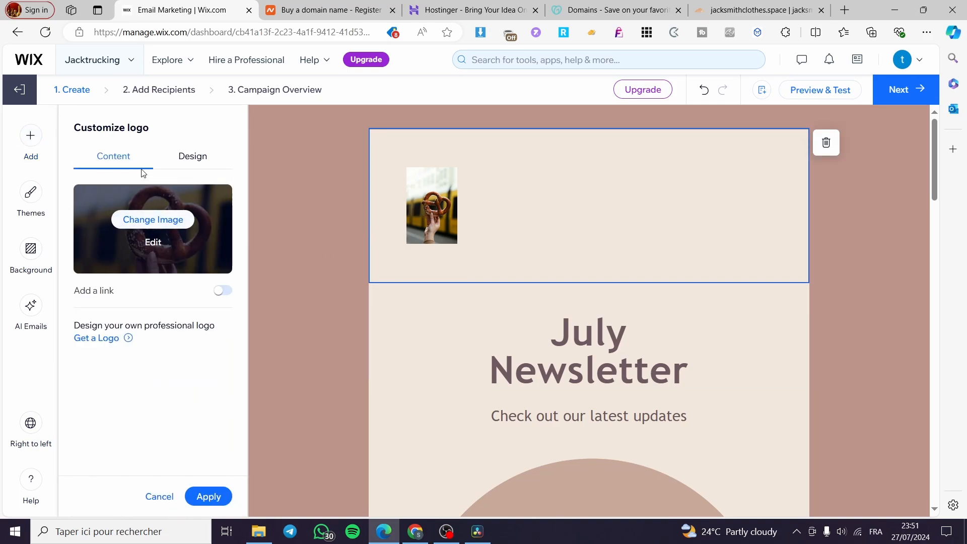
left_click(207, 158)
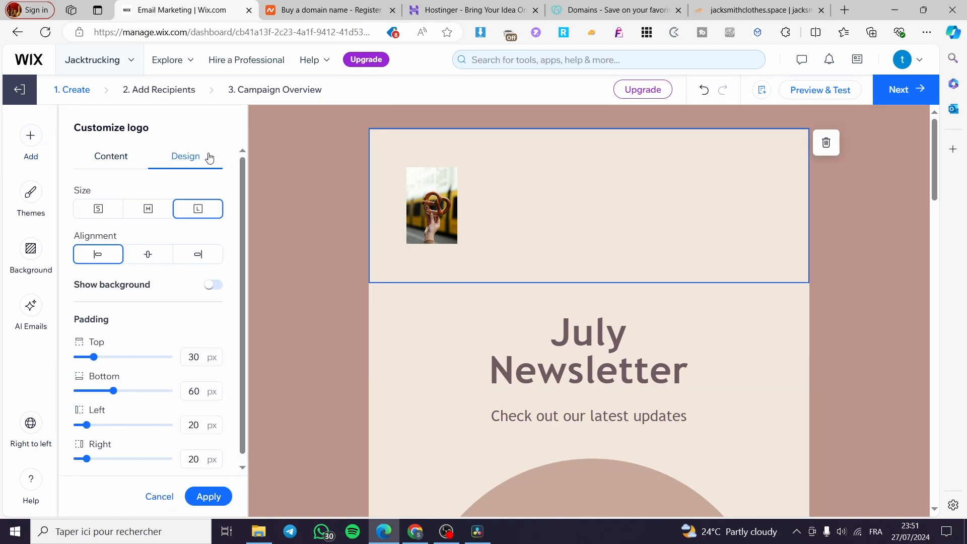
left_click(167, 259)
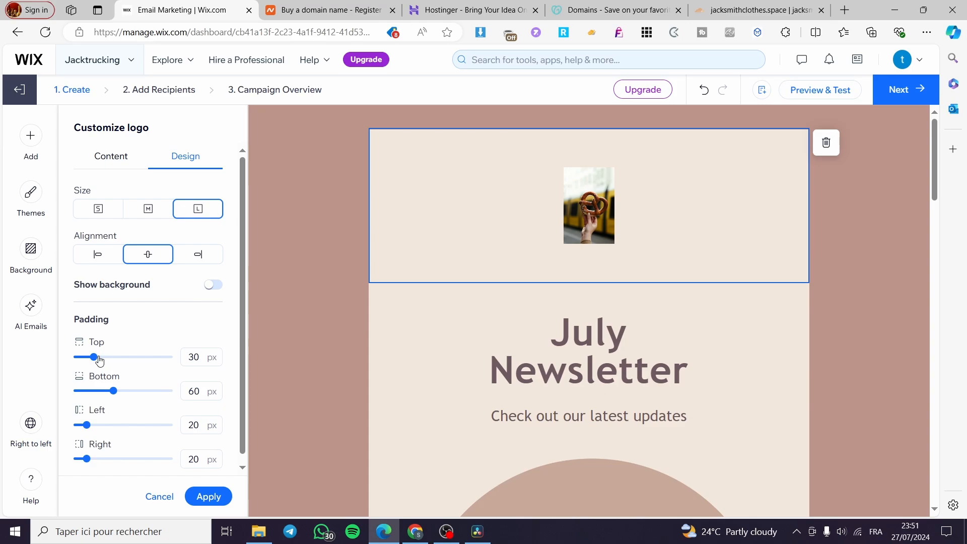
Set the logo's padding to 0 px top, 18 px bottom, 29 px left and 18 px right, and apply it
left_click_drag(100, 361, 43, 368)
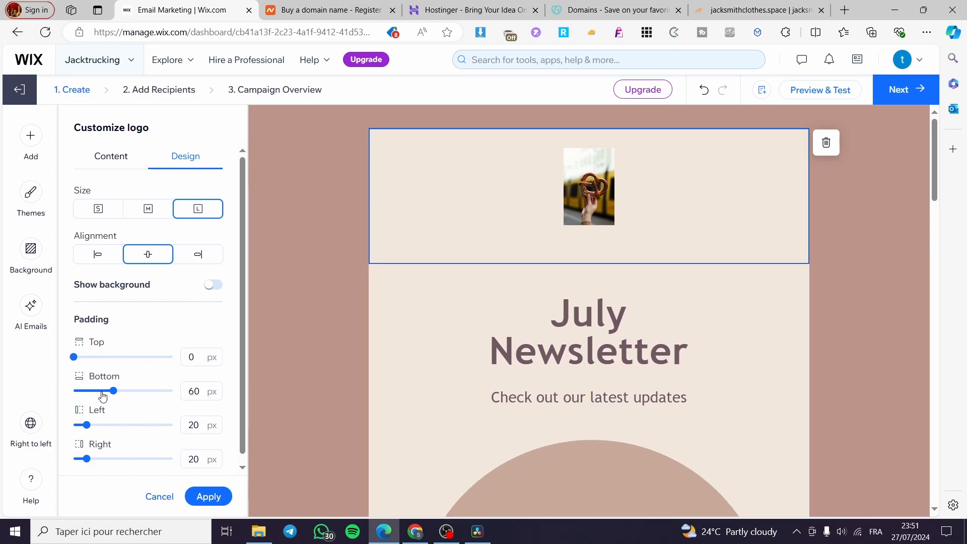
mouse_move(103, 397)
left_mouse_down()
mouse_move(109, 392)
mouse_move(59, 392)
mouse_move(87, 391)
left_mouse_up()
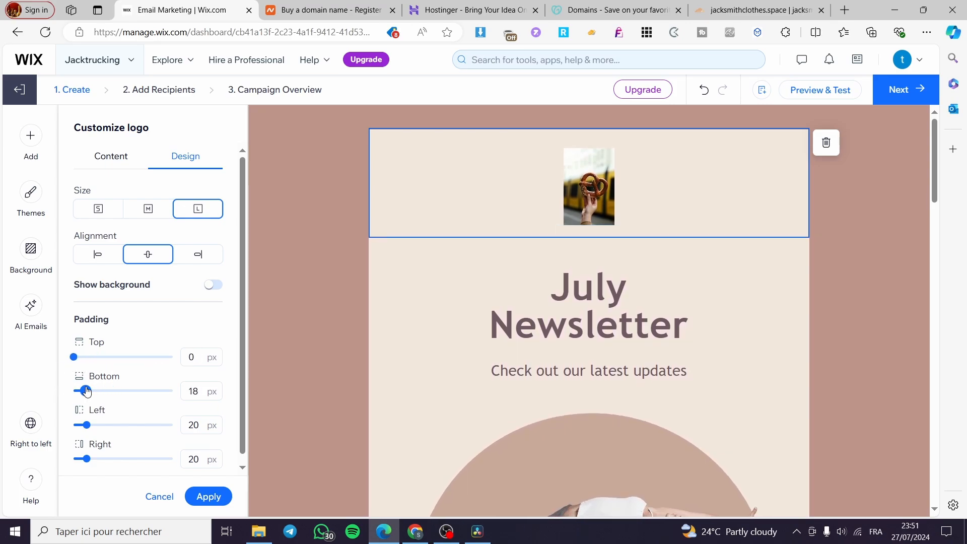
left_click_drag(87, 425, 85, 458)
scroll(146, 428, "down", 1)
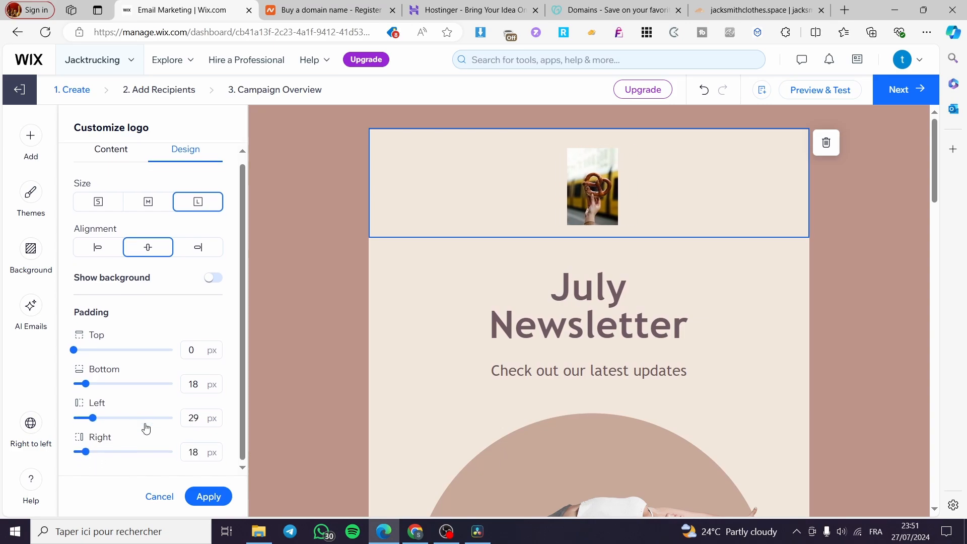
left_click(202, 495)
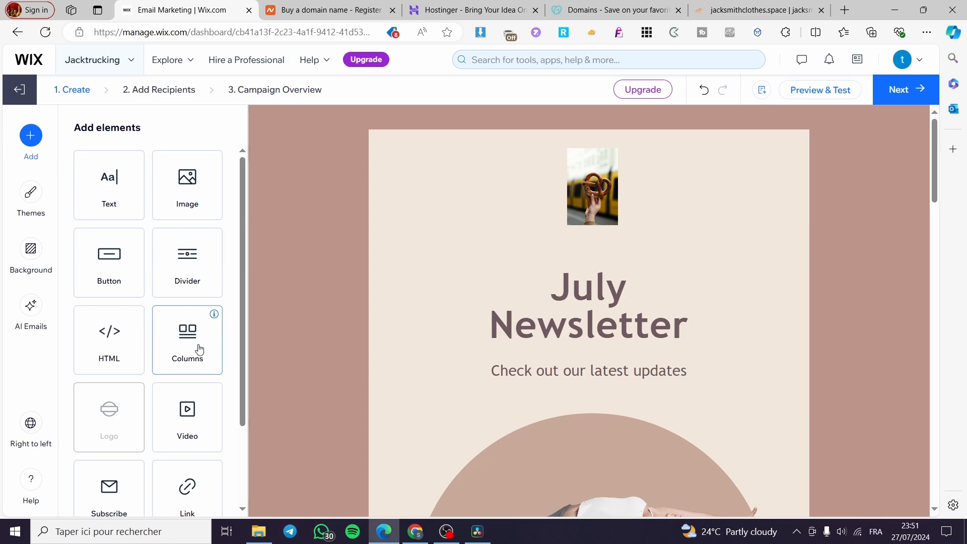
Look through the newsletter template from the logo to the footer and view the footer's content settings
scroll(648, 382, "down", 10)
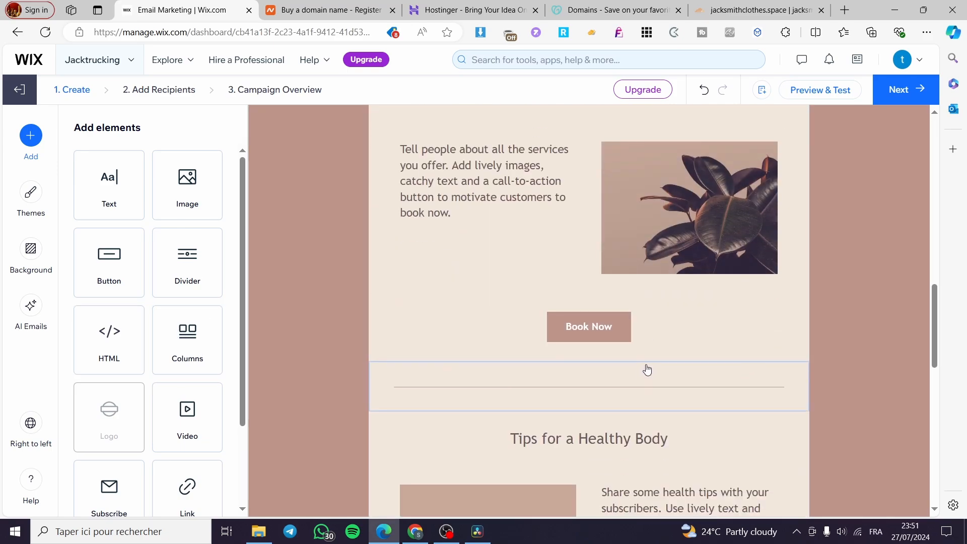
scroll(670, 362, "down", 12)
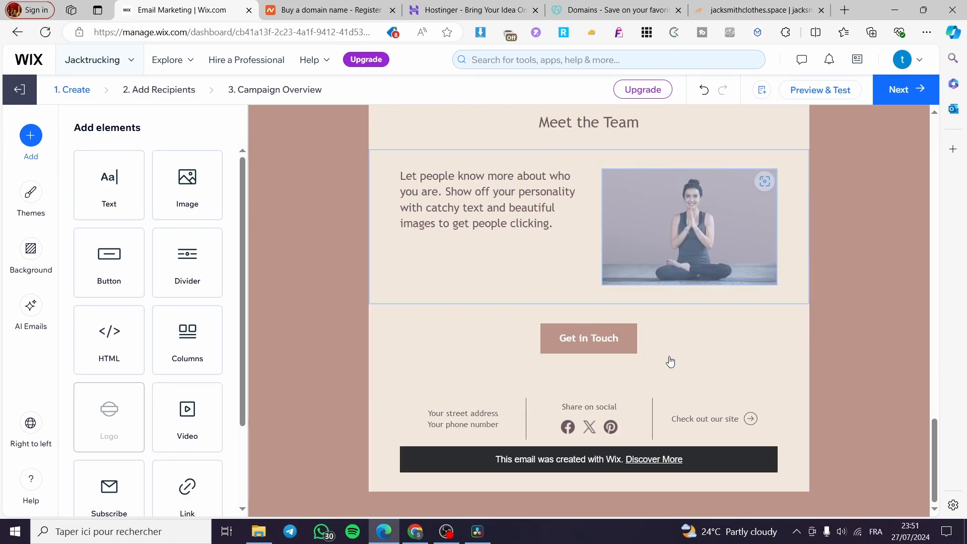
scroll(670, 362, "up", 20)
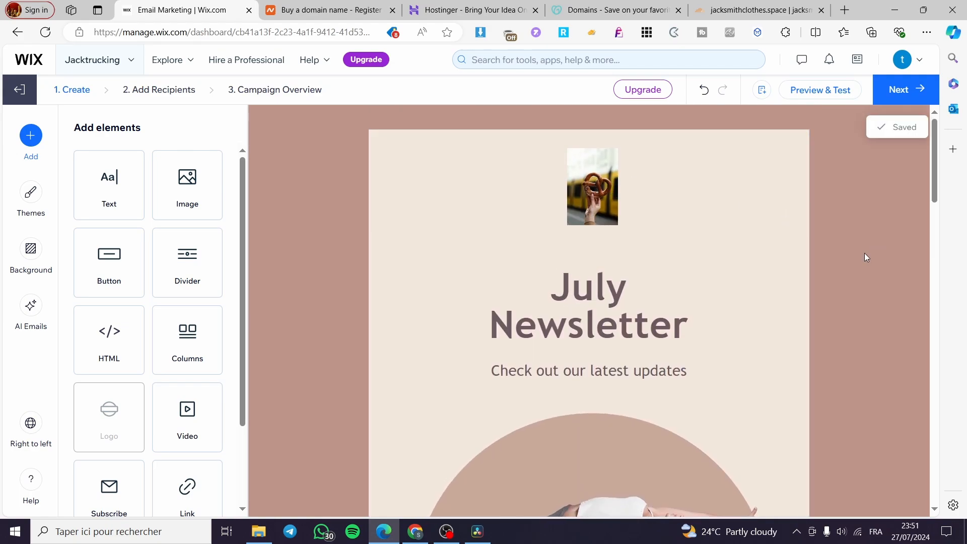
scroll(861, 259, "down", 2)
scroll(755, 293, "down", 4)
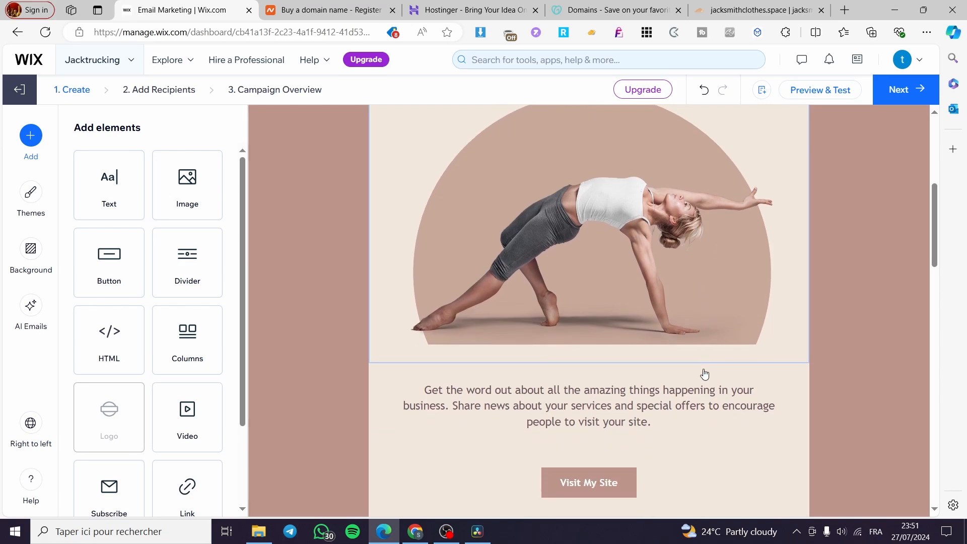
scroll(704, 374, "down", 6)
left_click_drag(937, 255, 946, 447)
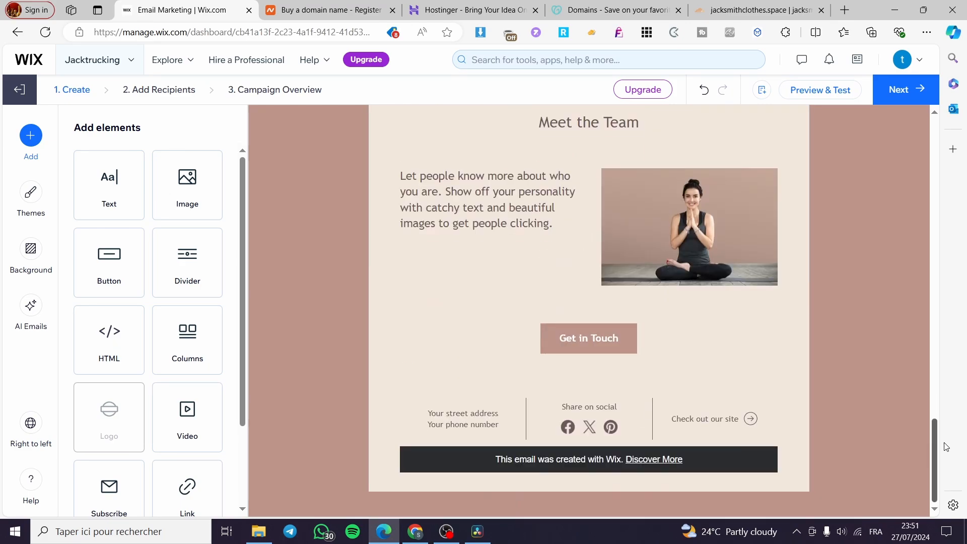
left_click(748, 457)
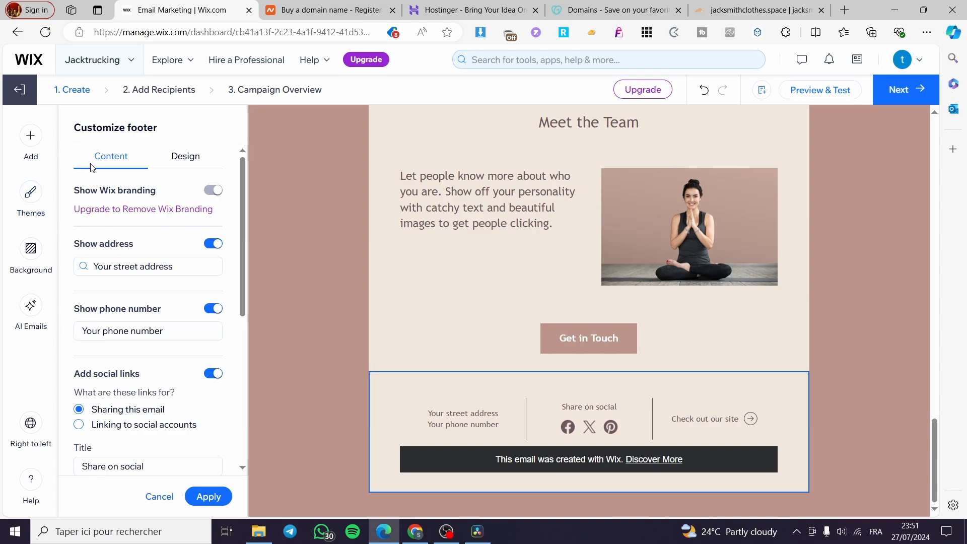
Try the Light theme on the newsletter and review how its sections look
left_click(31, 192)
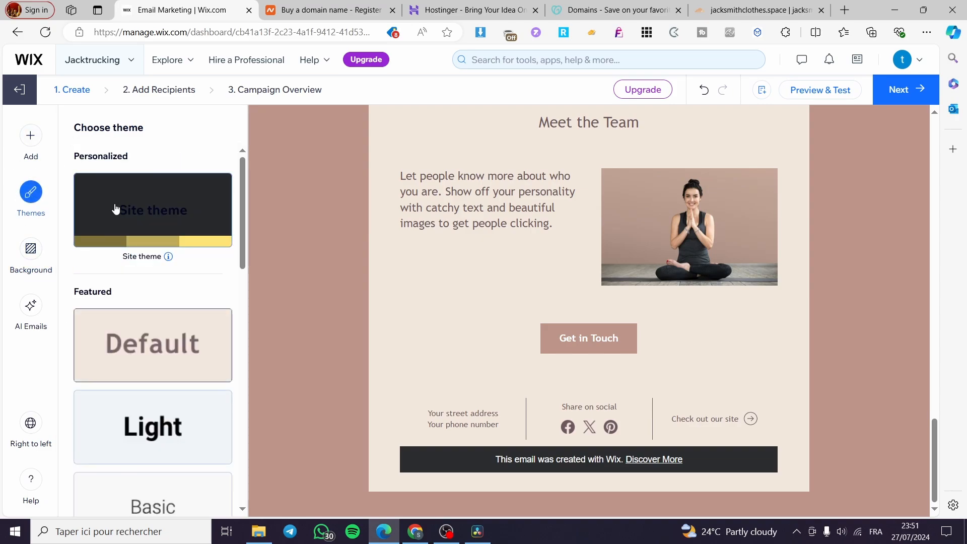
scroll(186, 257, "down", 1)
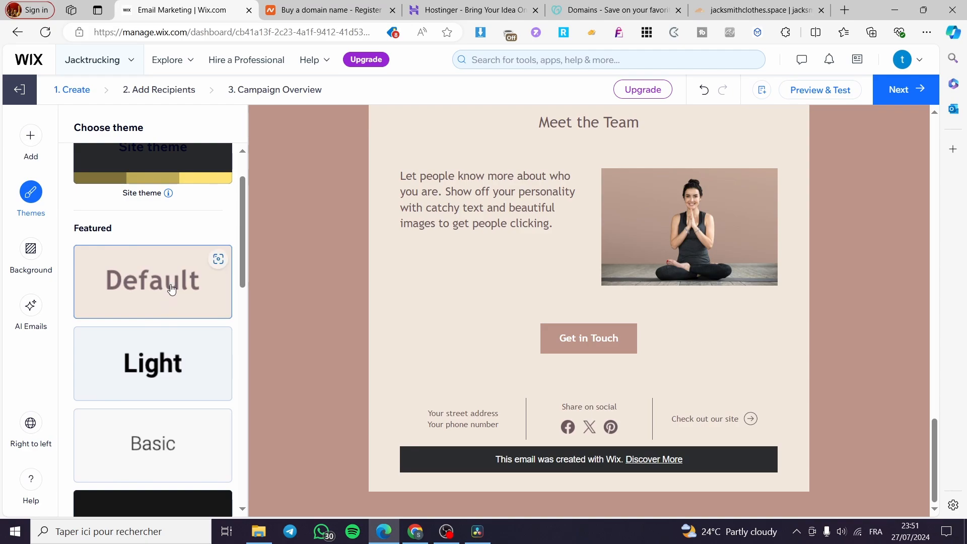
left_click(171, 290)
left_click(170, 359)
scroll(554, 375, "up", 10)
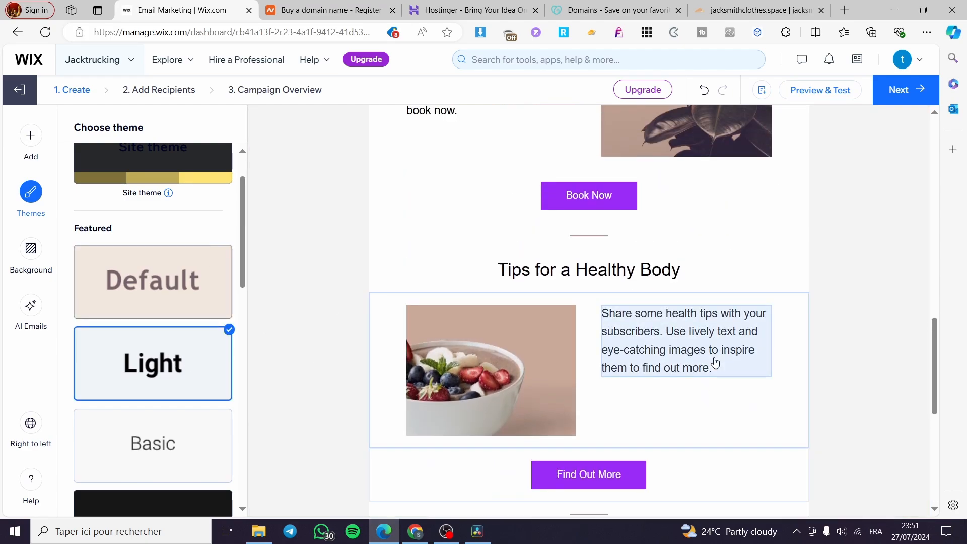
scroll(706, 384, "up", 6)
scroll(495, 379, "down", 4)
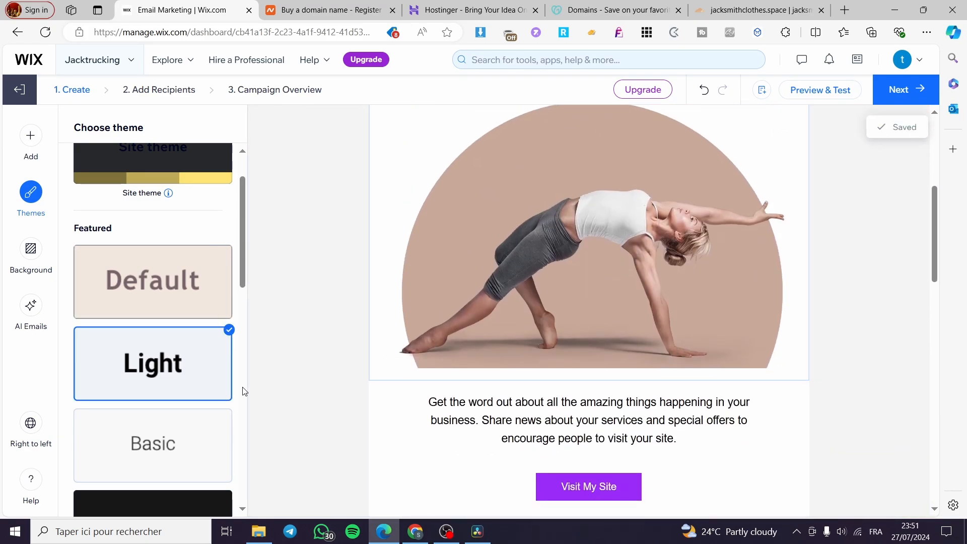
Try the Basic theme and the Onyx theme on the newsletter
left_click(112, 447)
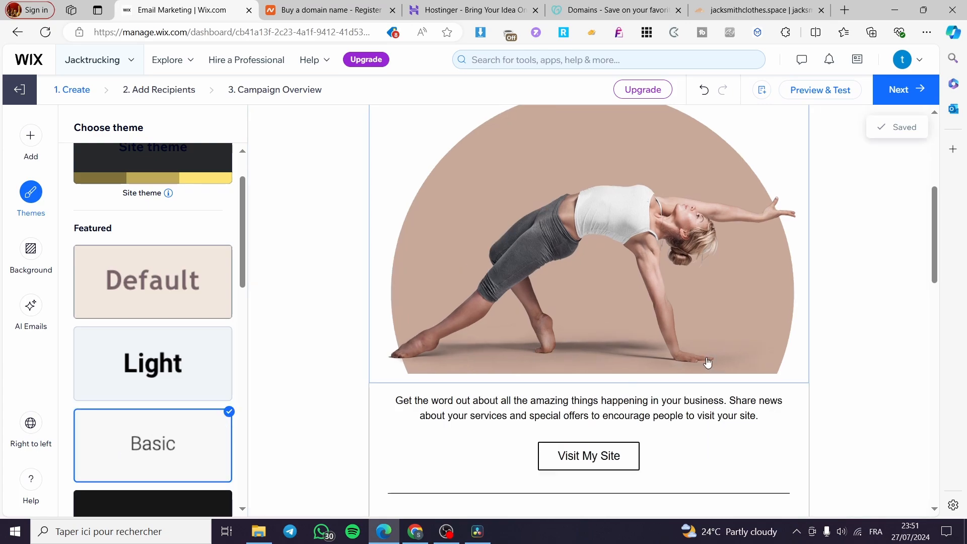
scroll(309, 388, "down", 5)
scroll(184, 442, "down", 5)
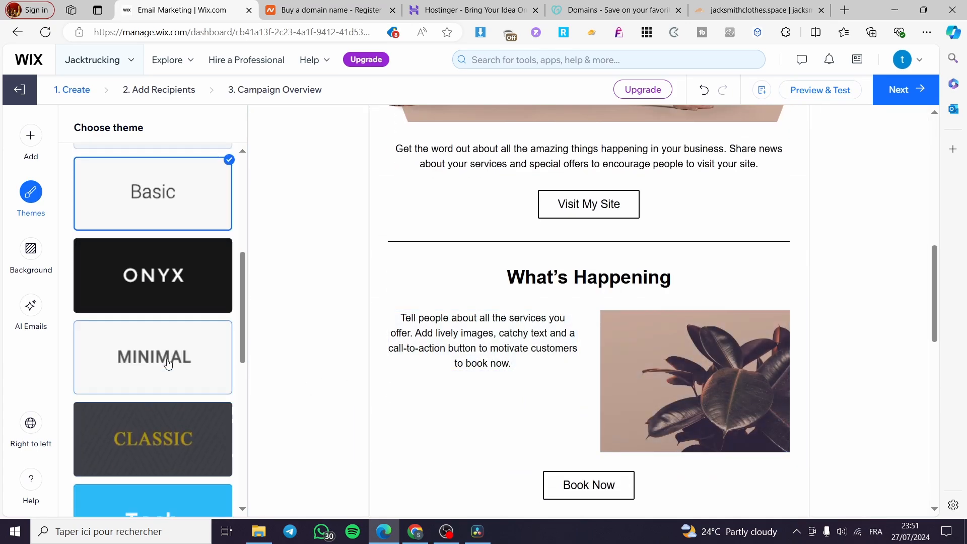
left_click(177, 287)
scroll(725, 332, "up", 8)
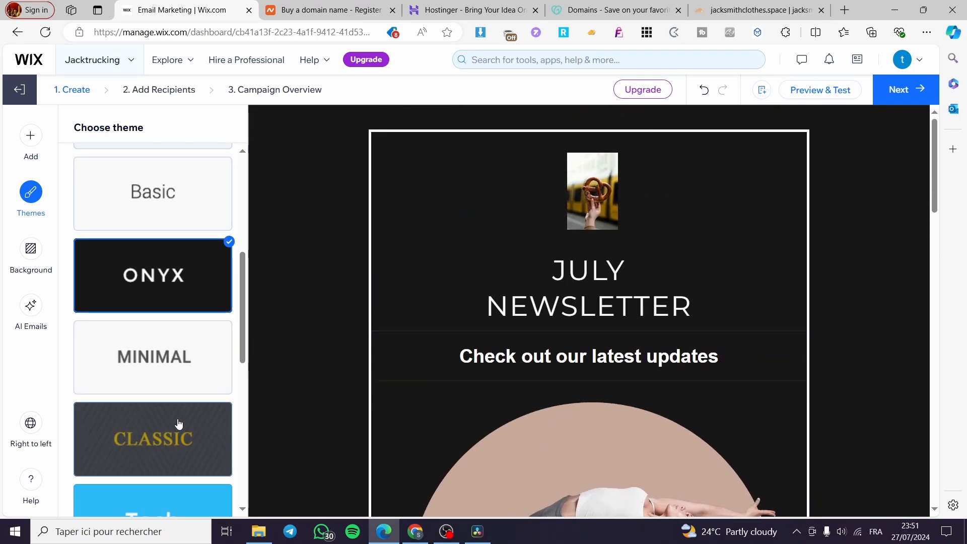
Try the Tech theme on the newsletter and switch back to the Default theme
scroll(179, 426, "down", 4)
left_click(197, 361)
scroll(831, 352, "down", 3)
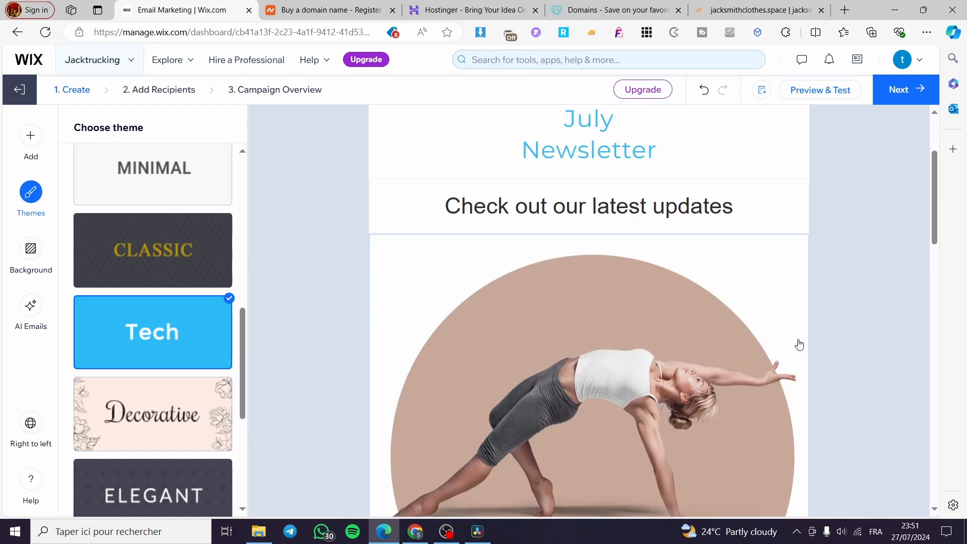
scroll(152, 302, "up", 8)
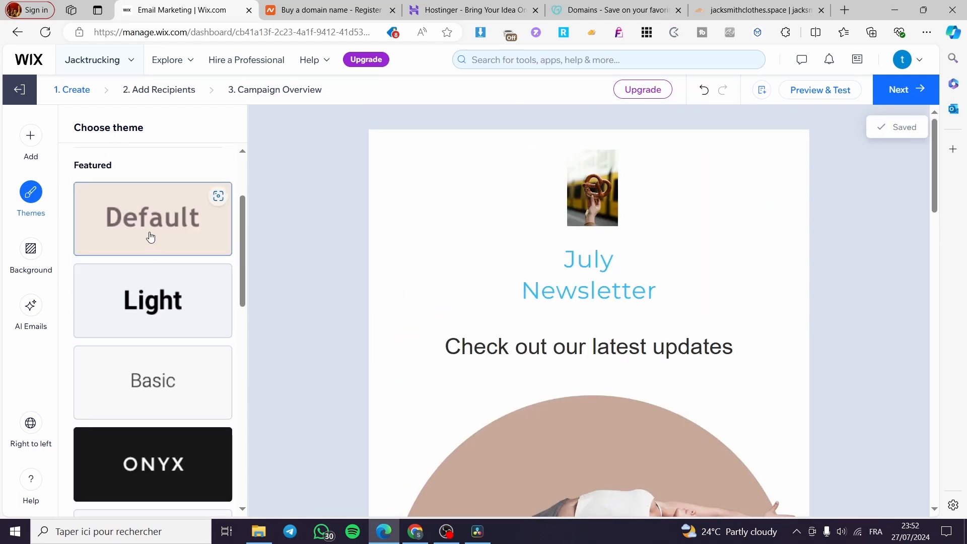
left_click(147, 237)
scroll(857, 337, "down", 5)
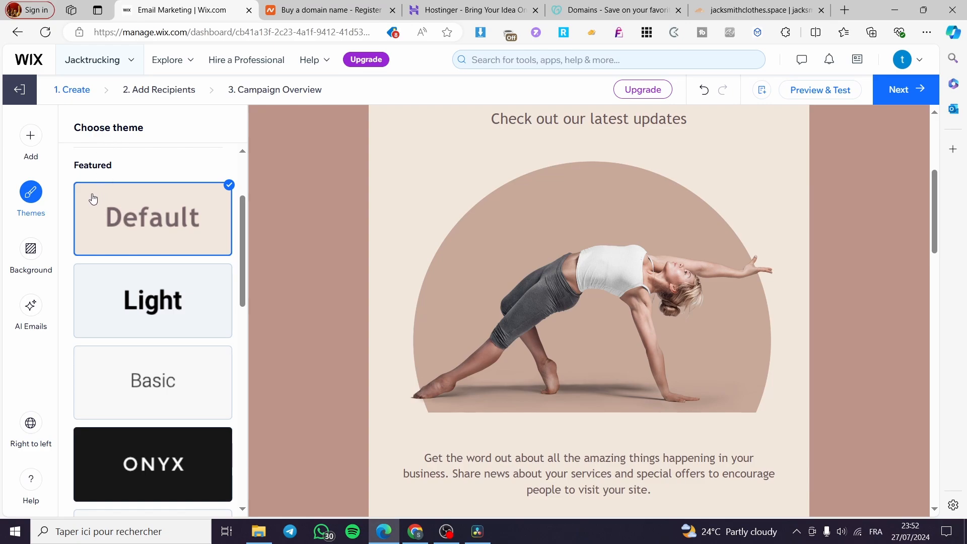
Try pink, black and beige as the email's outer background color and return to the dusty brown
left_click(37, 250)
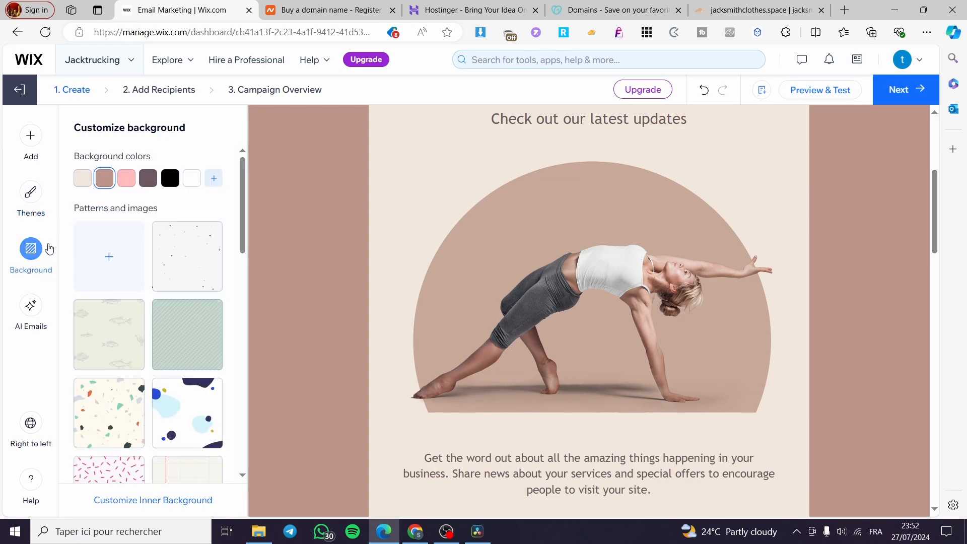
left_click(129, 184)
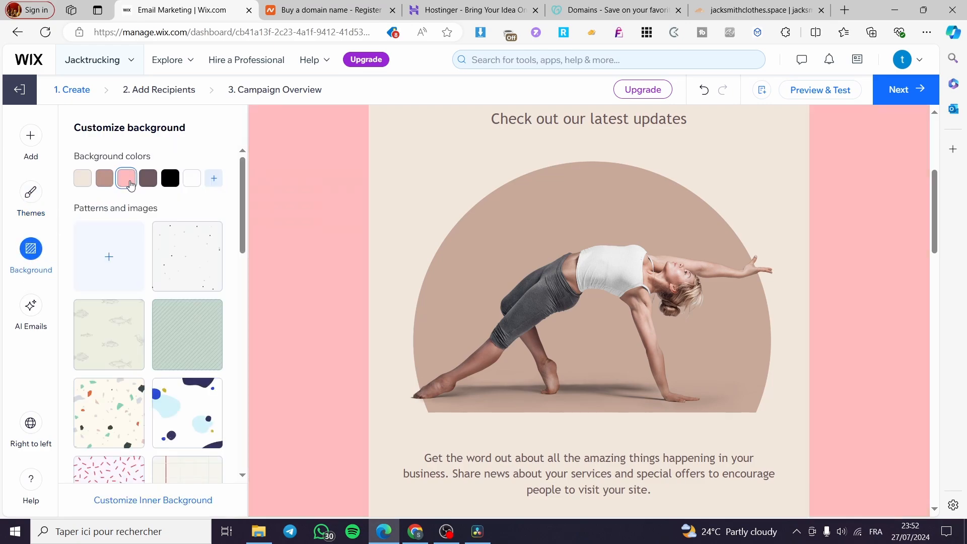
left_click(173, 180)
left_click(127, 181)
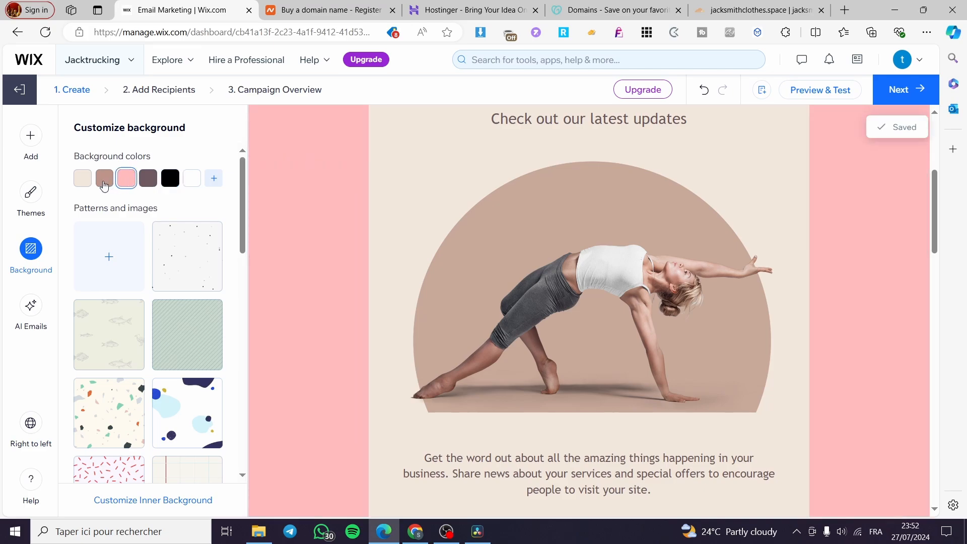
left_click(104, 184)
left_click(82, 181)
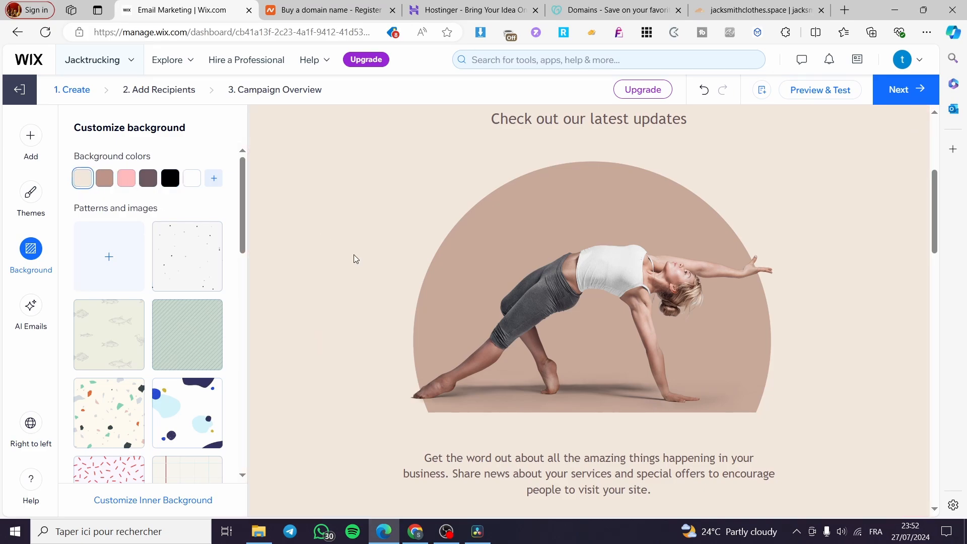
scroll(711, 378, "up", 5)
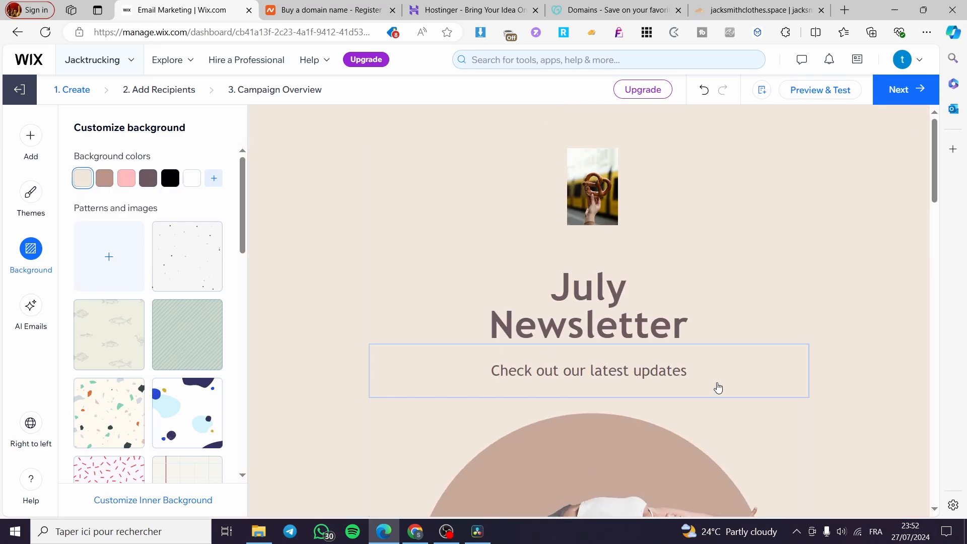
left_click(107, 186)
Try the fish, blue blob and pink confetti patterns as the outer background and restore the dusty brown color
left_click(121, 352)
scroll(896, 337, "down", 1)
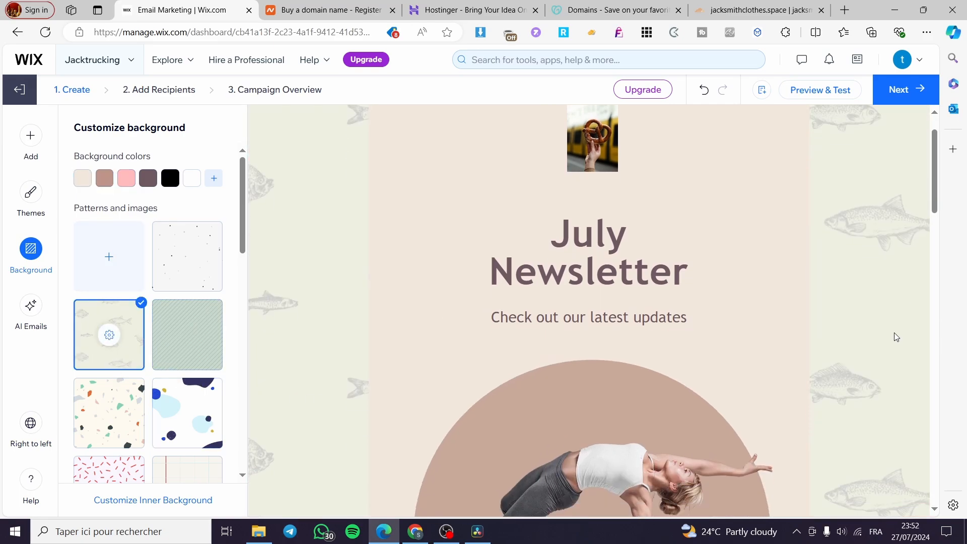
scroll(896, 337, "down", 3)
left_click(194, 405)
left_click(108, 456)
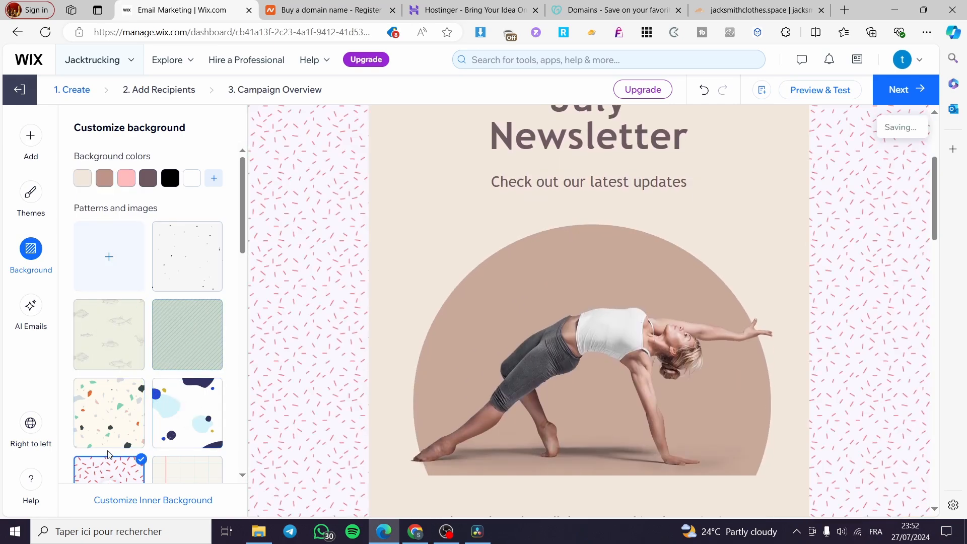
left_click(105, 179)
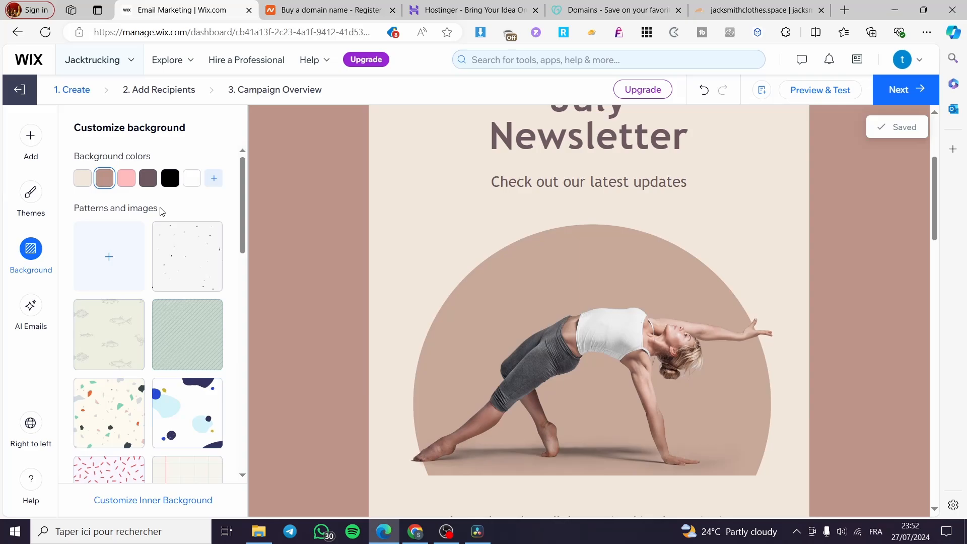
View the custom color picker for the background and close it without choosing a color
left_click(221, 183)
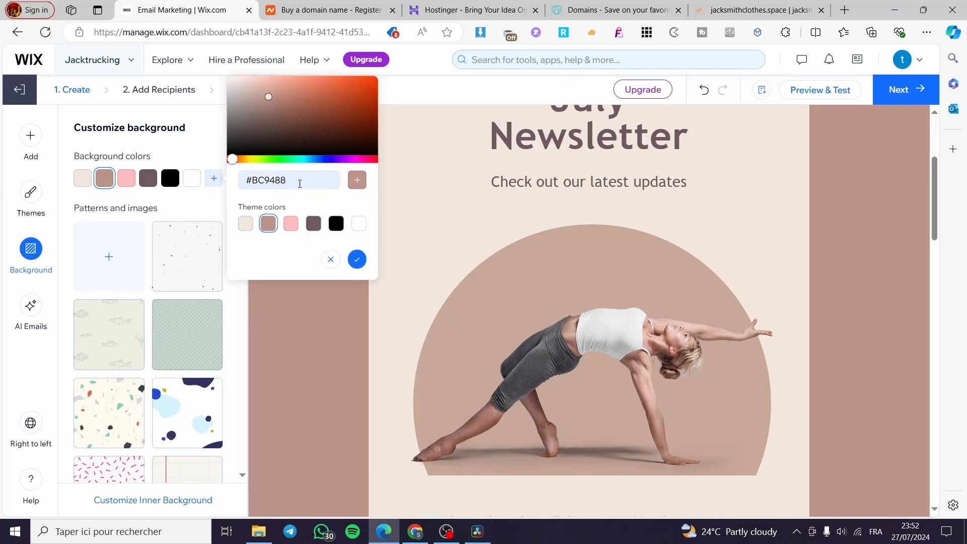
left_click(330, 259)
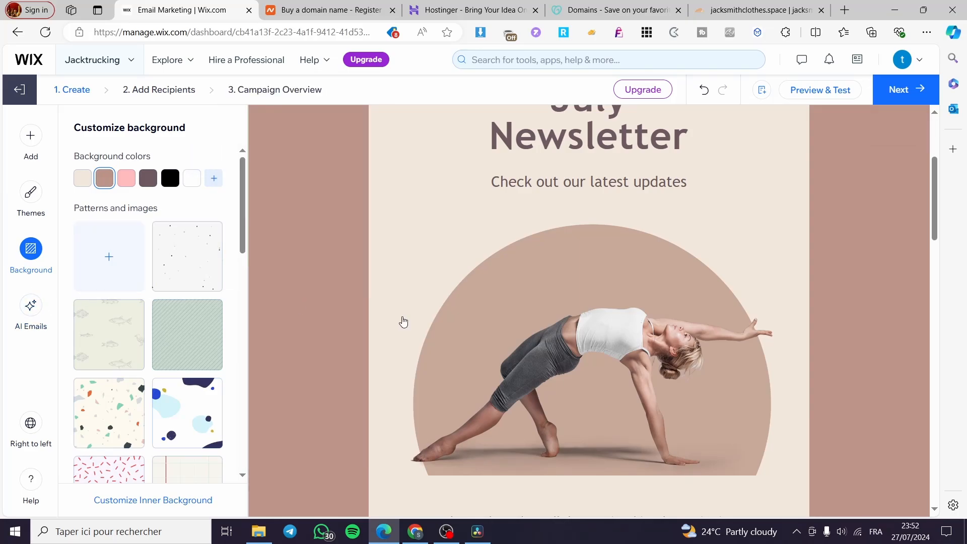
scroll(403, 321, "up", 4)
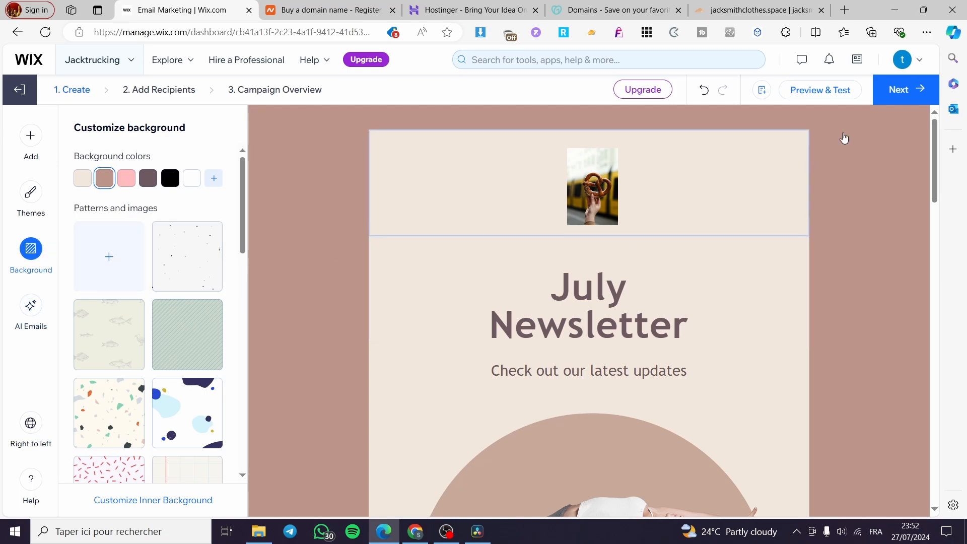
Open the AI Email Generator and view the main intent options, keeping Promote a sale
left_click(30, 304)
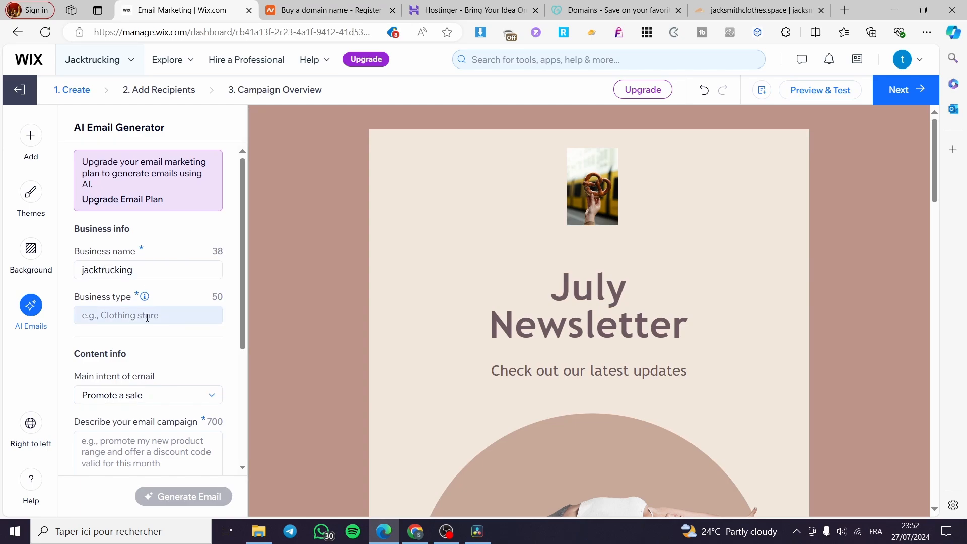
scroll(146, 353, "down", 1)
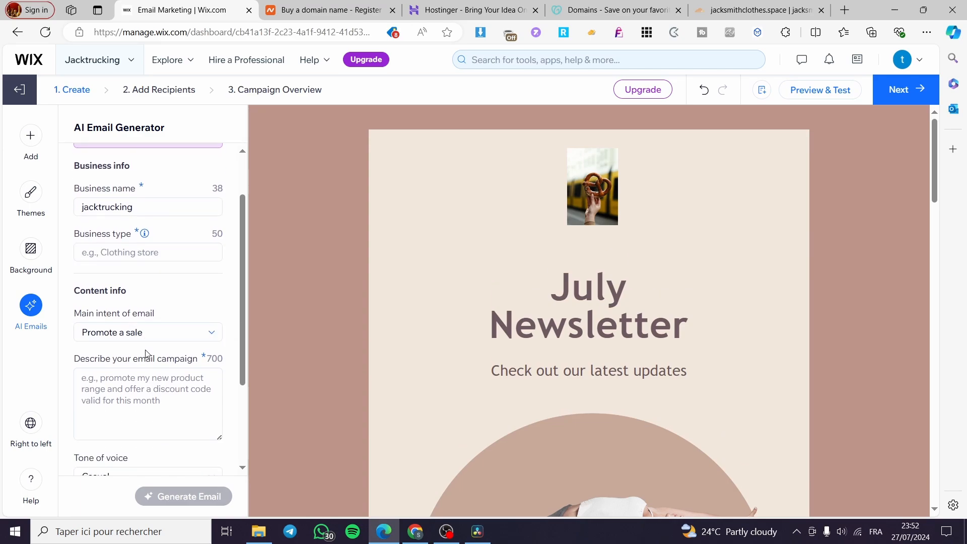
left_click(171, 337)
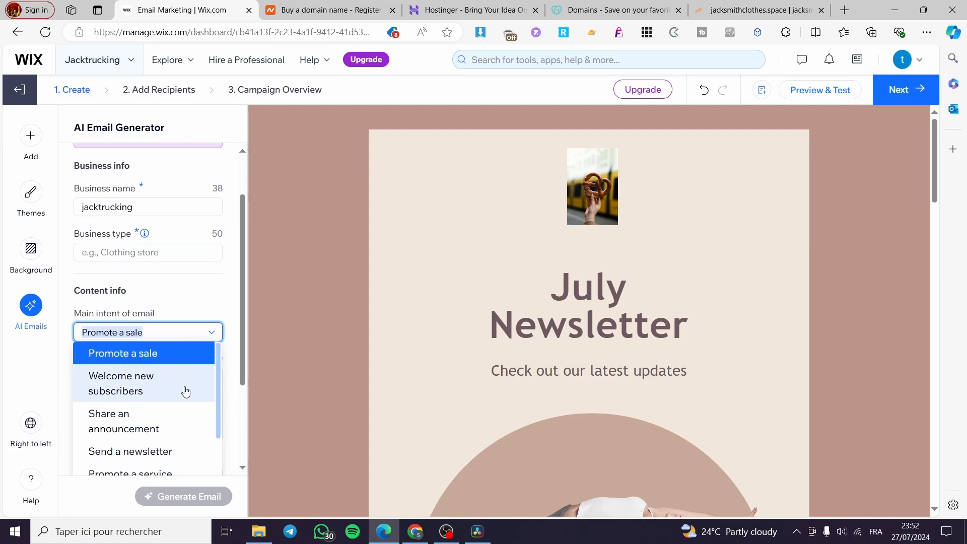
scroll(184, 393, "down", 1)
left_click(190, 307)
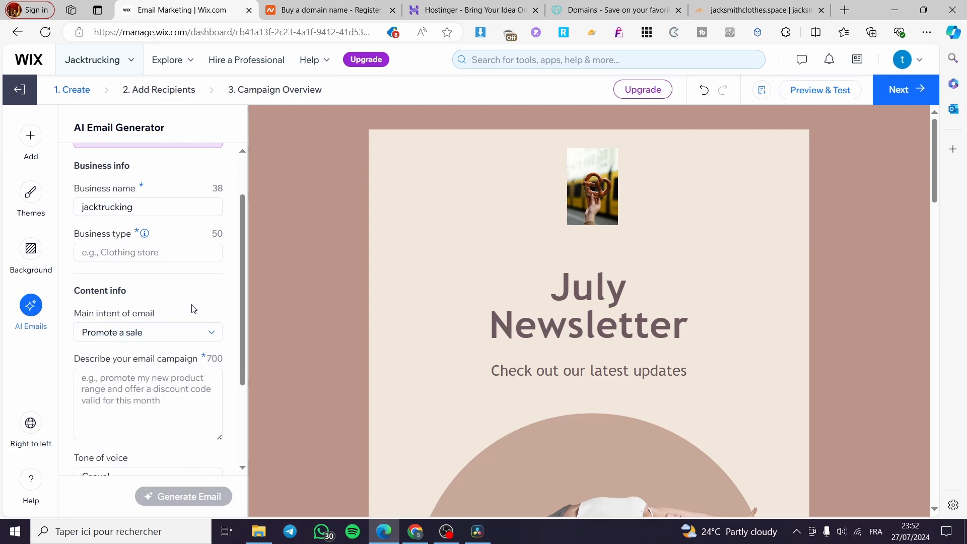
View the tone of voice and email length options for the AI email, keeping Casual and Medium
scroll(195, 309, "down", 2)
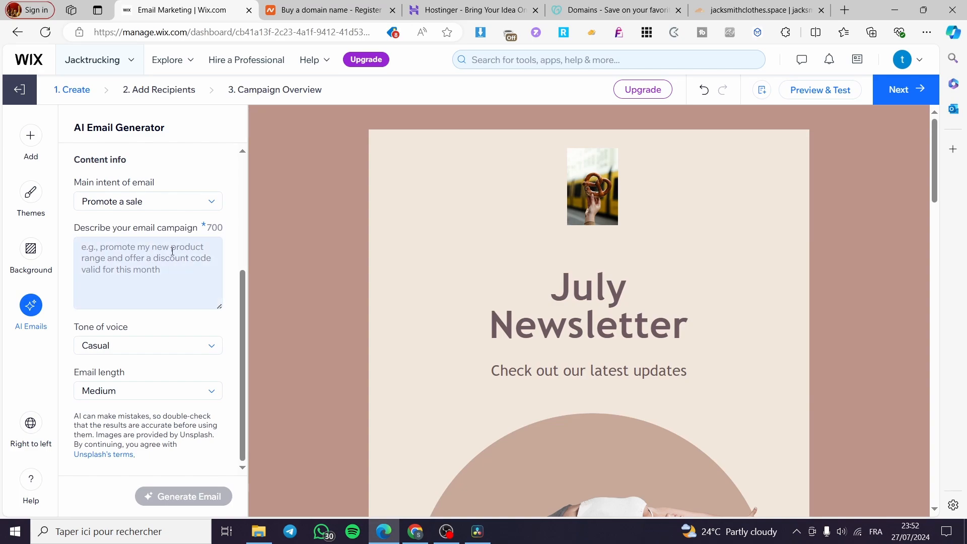
left_click(132, 347)
left_click(131, 346)
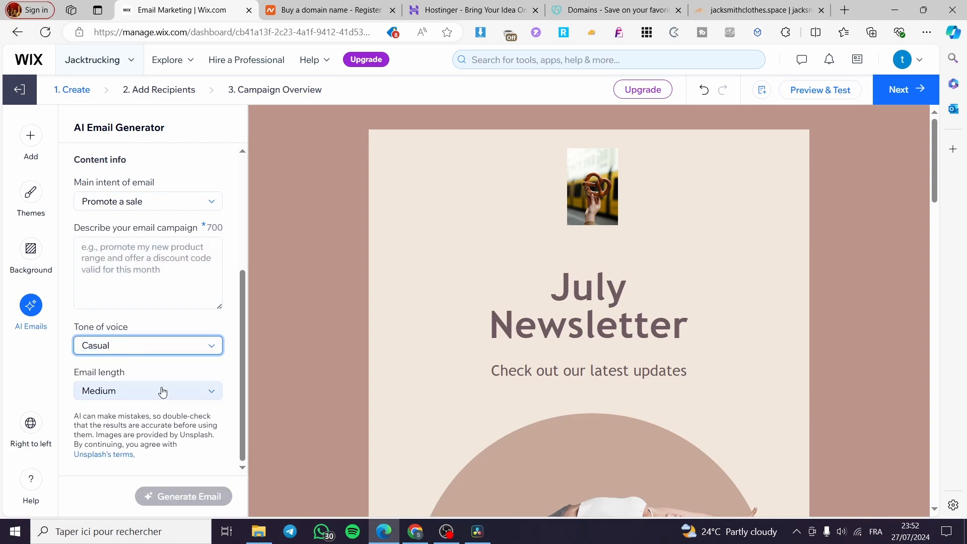
left_click(132, 388)
left_click(115, 432)
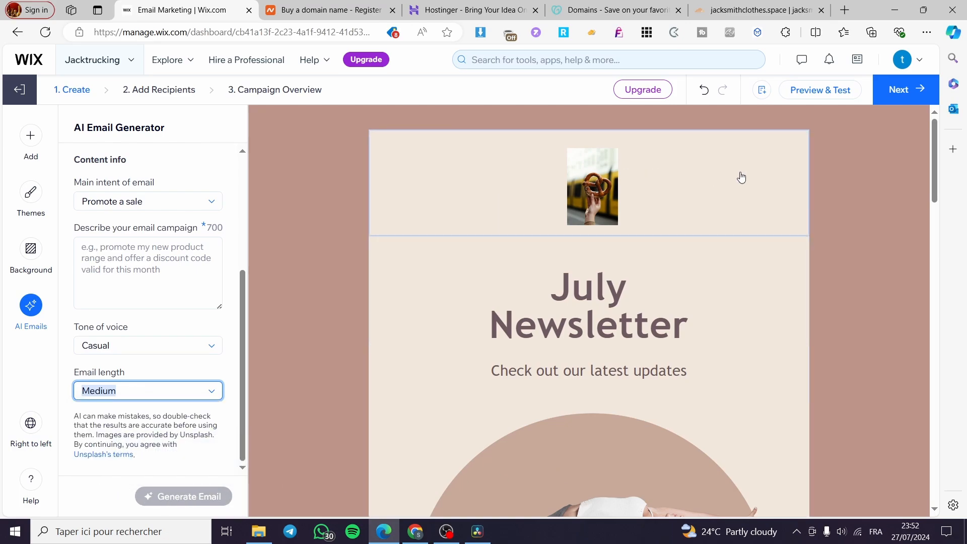
Proceed to the campaign's recipients and open contact management to review the contact list
left_click(897, 95)
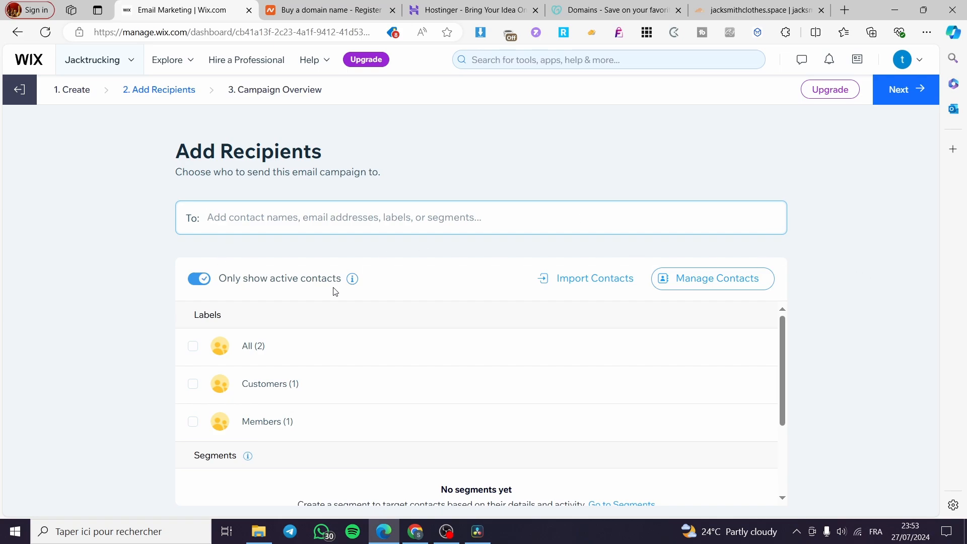
left_click(725, 288)
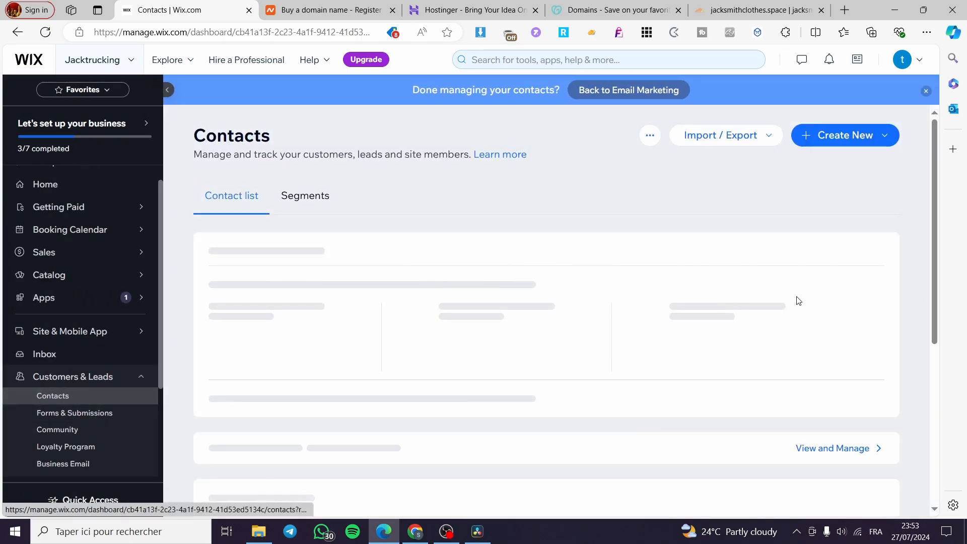
scroll(820, 192, "down", 2)
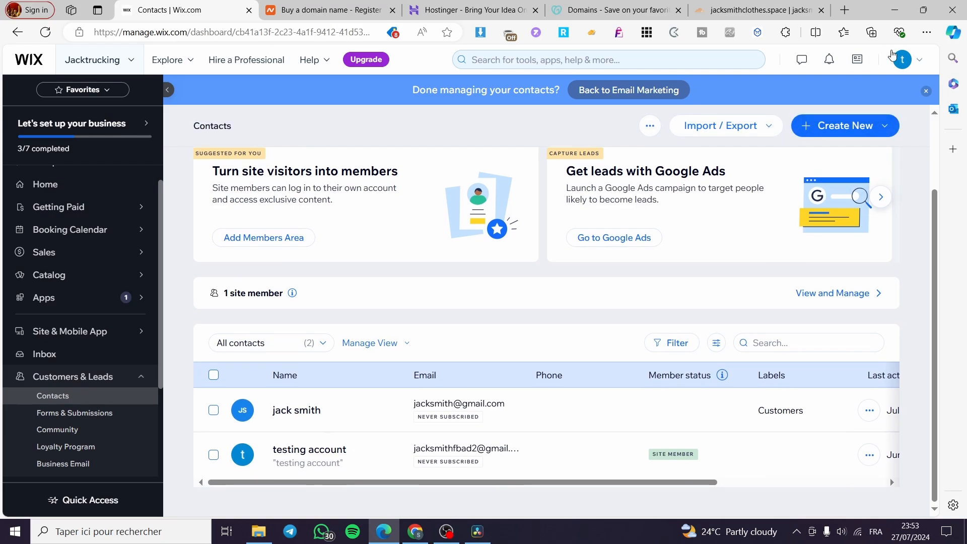
Open the form for creating a new contact, review its fields and close it without adding anyone
left_click(888, 127)
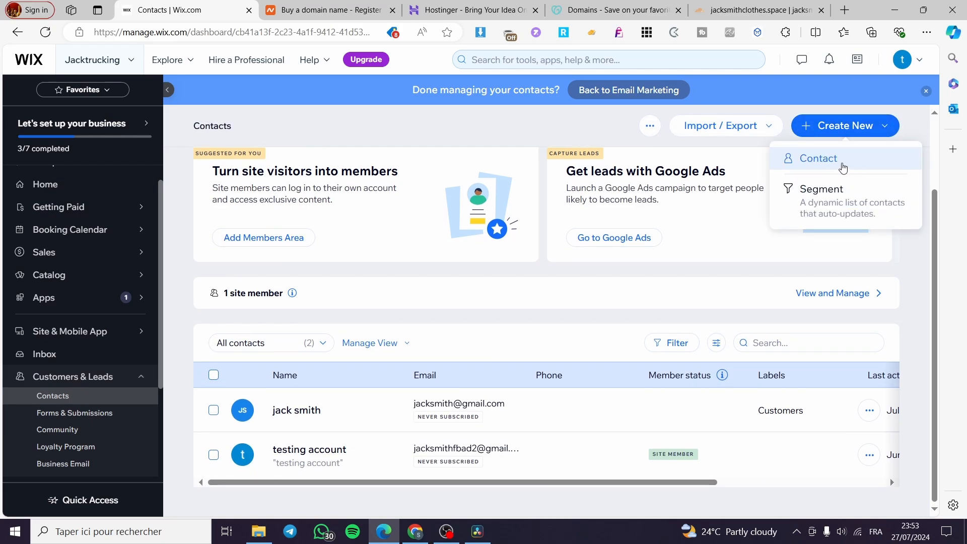
left_click(844, 168)
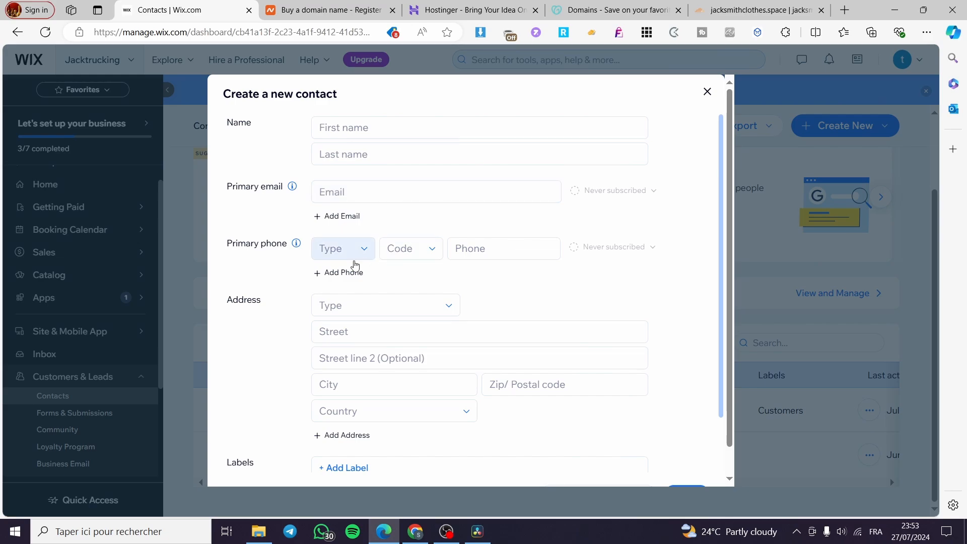
scroll(372, 377, "down", 1)
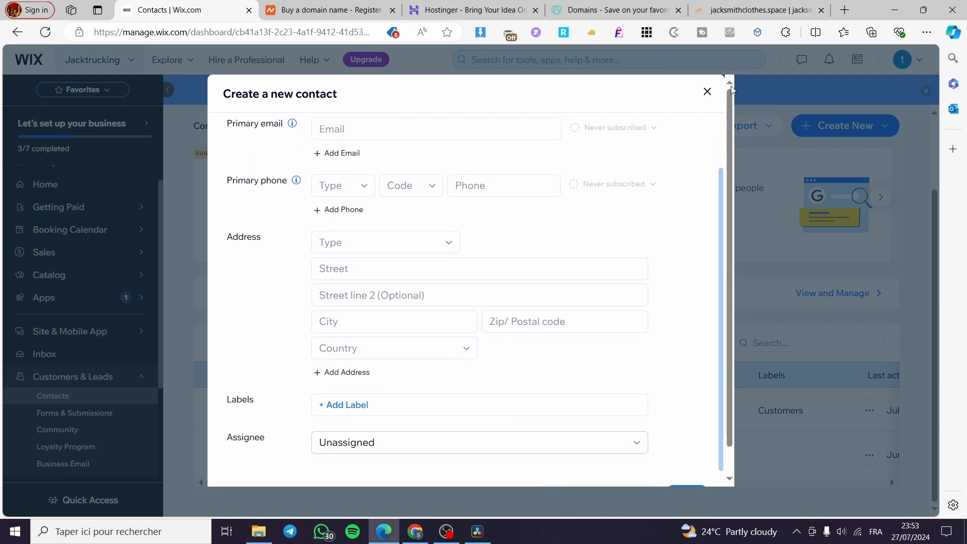
left_click(706, 92)
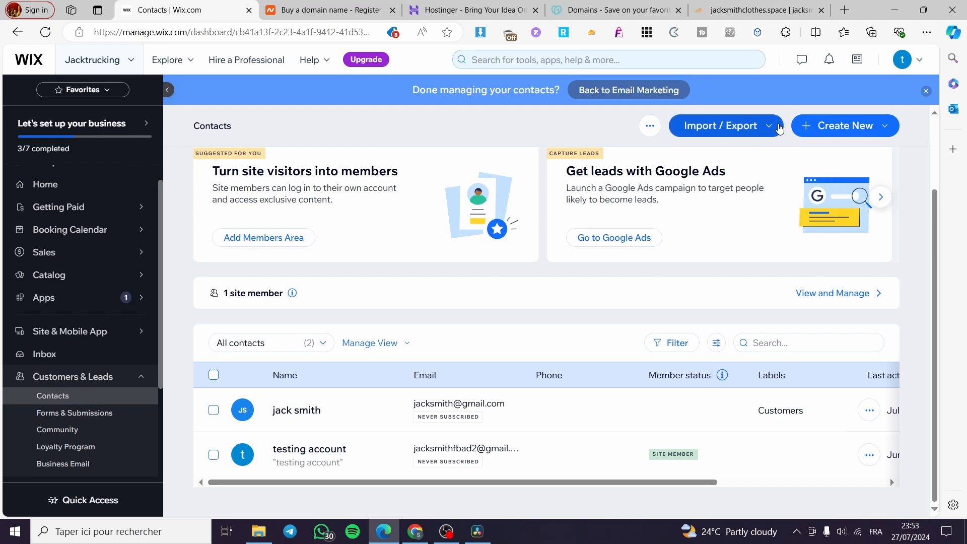
Open the Import Contacts page and examine the CSV file and Gmail account import methods
left_click(780, 128)
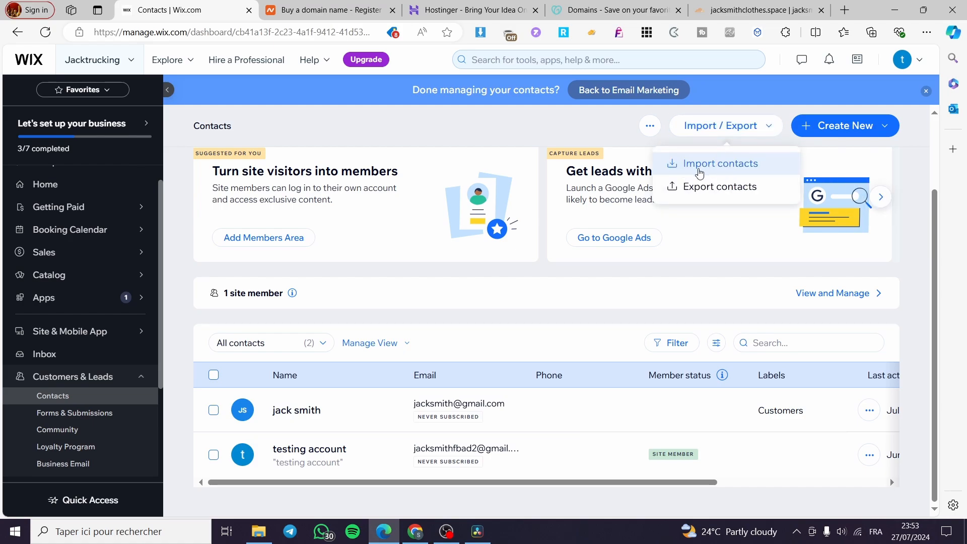
left_click(719, 165)
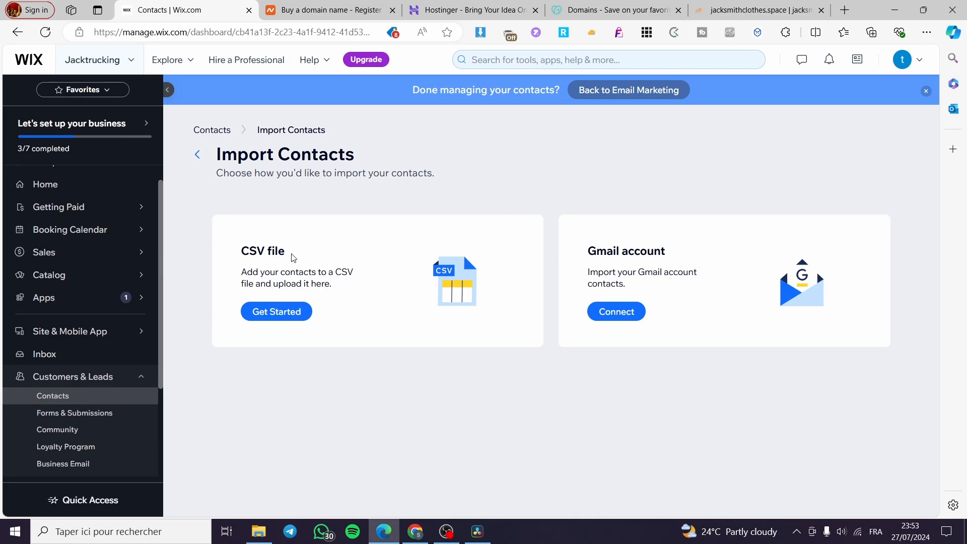
left_click_drag(262, 253, 238, 251)
left_click(420, 212)
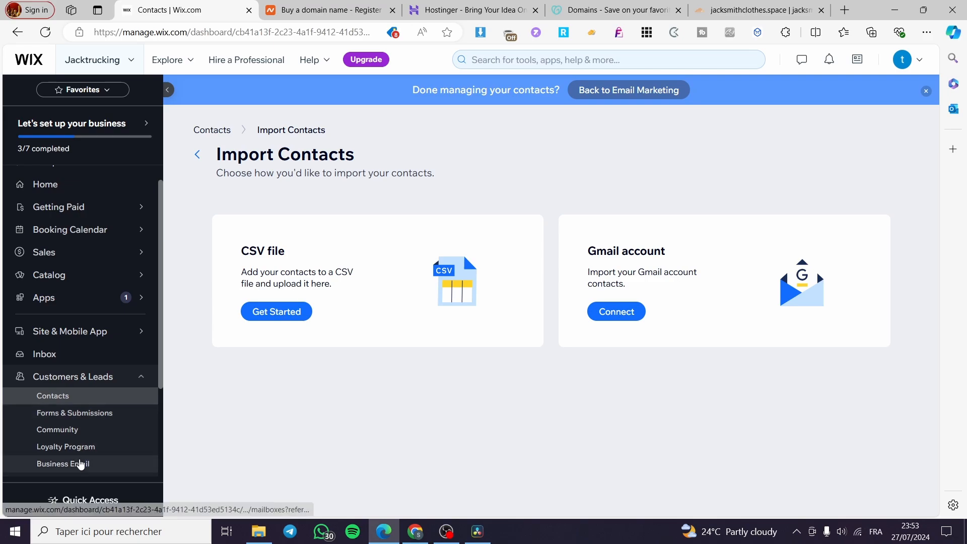
Return to the email campaign's Add Recipients stage and review the available labels, segments and contacts
scroll(95, 418, "down", 3)
mouse_move(115, 373)
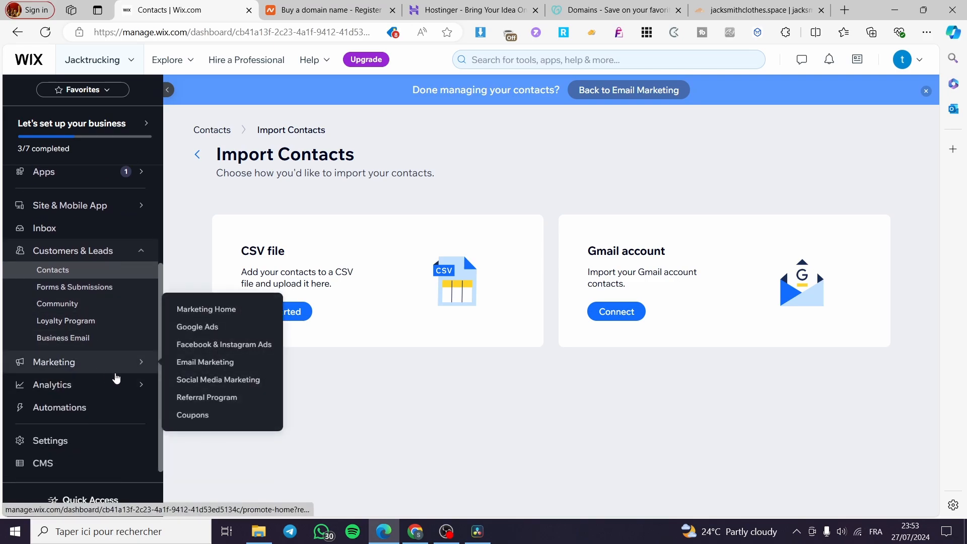
left_click(213, 361)
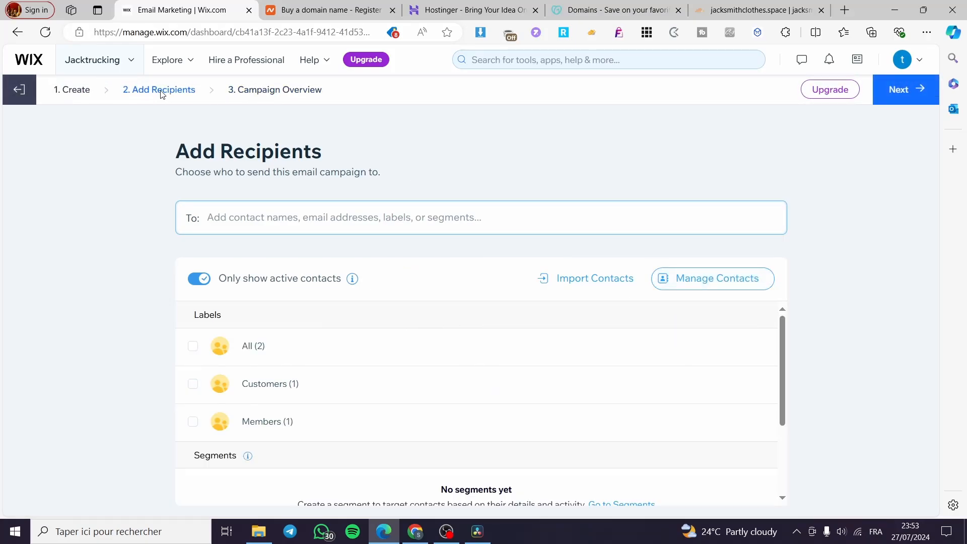
scroll(383, 364, "down", 3)
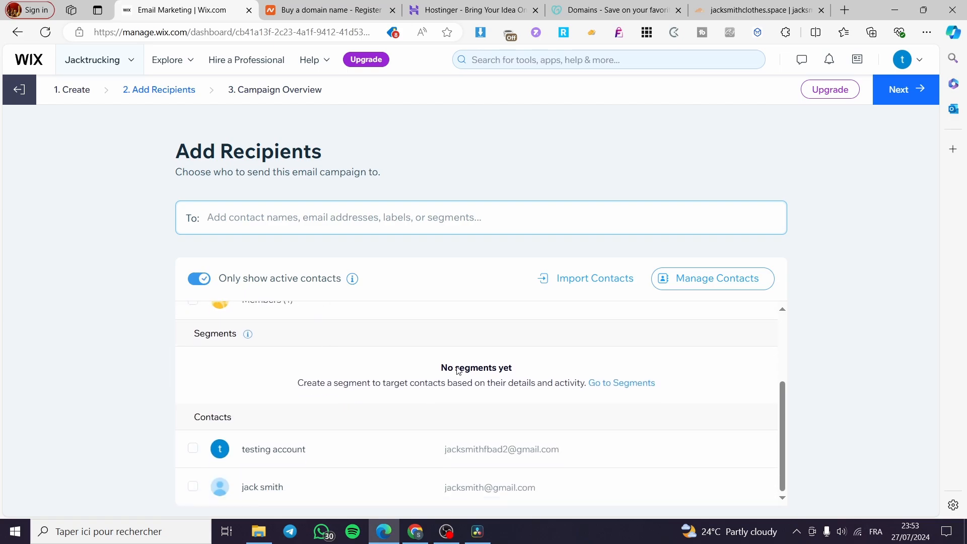
scroll(464, 370, "up", 1)
Publish the July Newsletter campaign online without recipients and copy its link
left_click(909, 90)
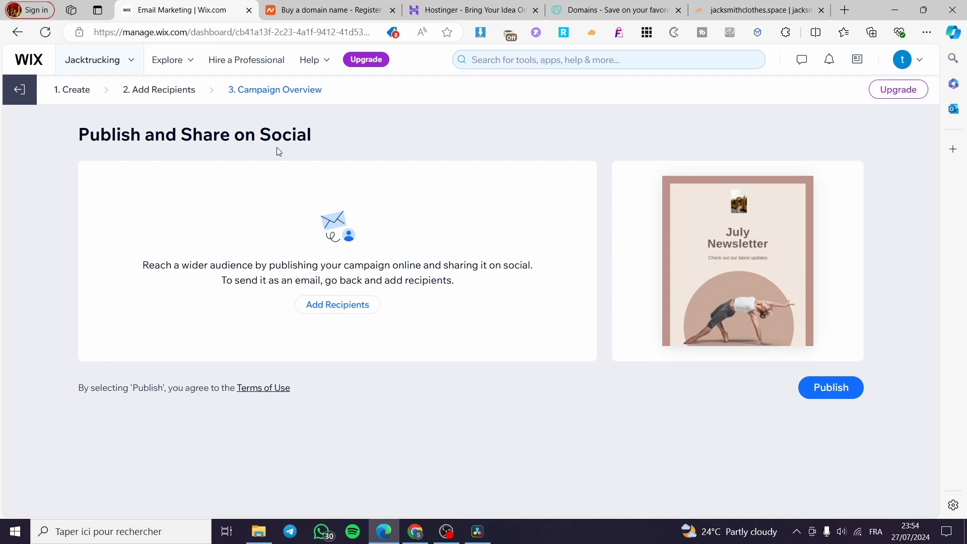
left_click(851, 388)
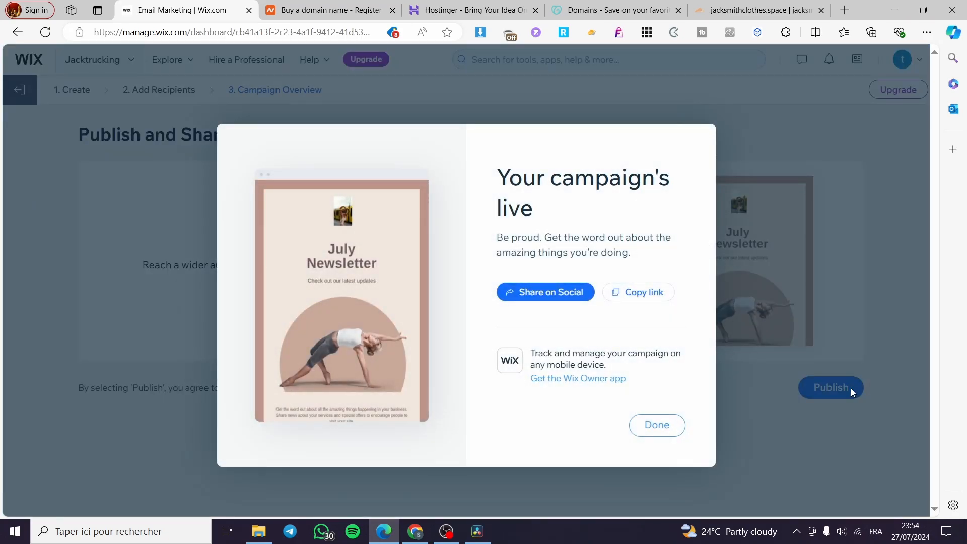
left_click(637, 290)
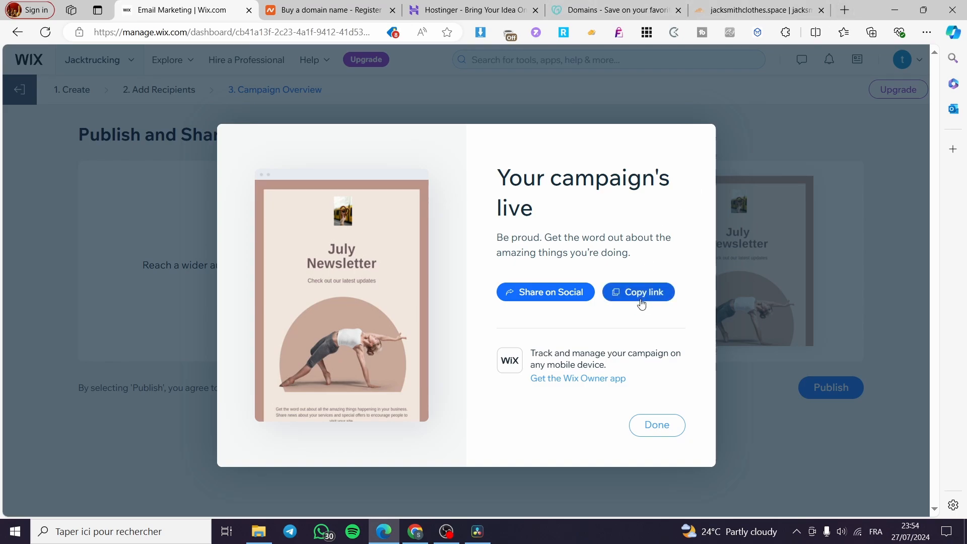
right_click(644, 295)
Open the copied campaign link in a new browser tab and place that tab right after the Email Marketing one
left_click(845, 10)
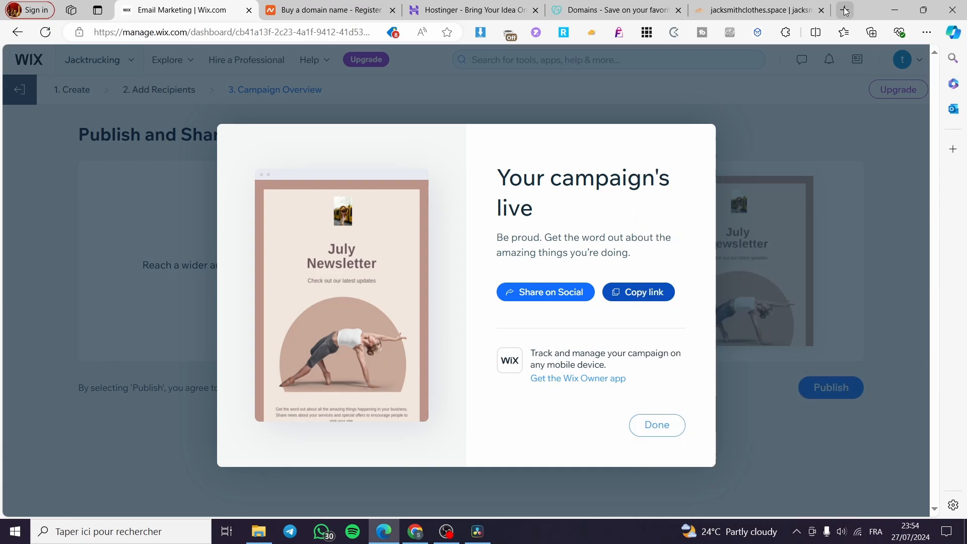
key("ctrl+v")
key("Return")
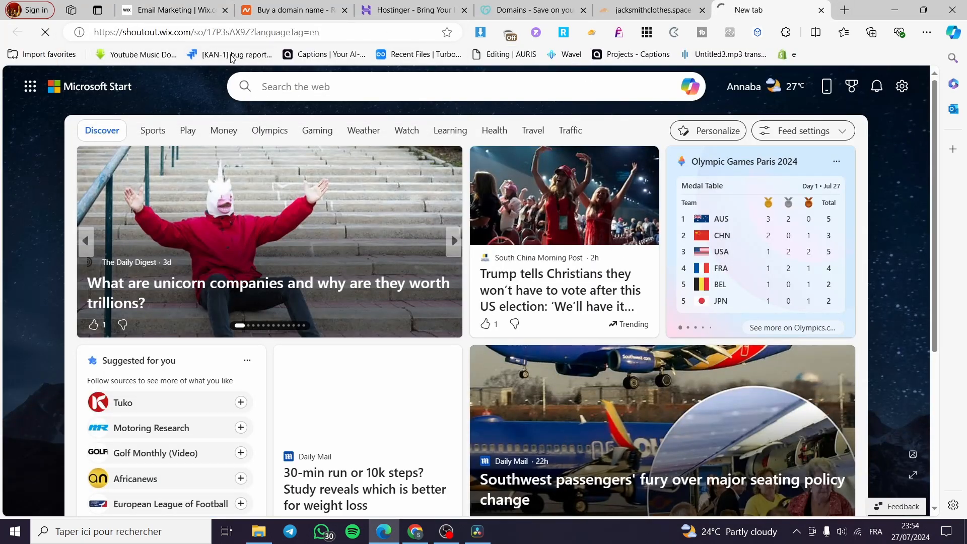
left_click_drag(746, 8, 297, 14)
left_click(280, 10)
left_click(155, 7)
Examine the published July Newsletter page from its logo down to the footer, and return to its beginning
scroll(630, 151, "down", 20)
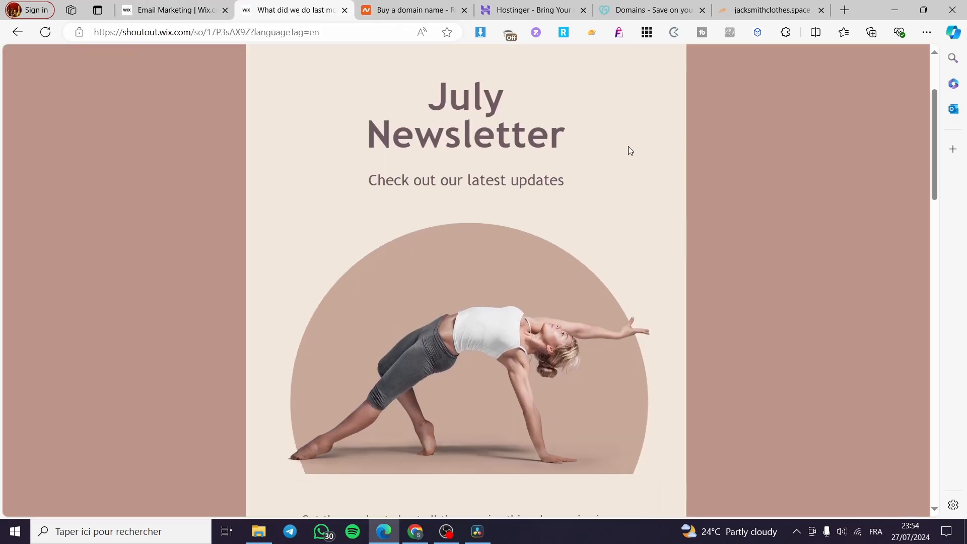
scroll(649, 175, "down", 4)
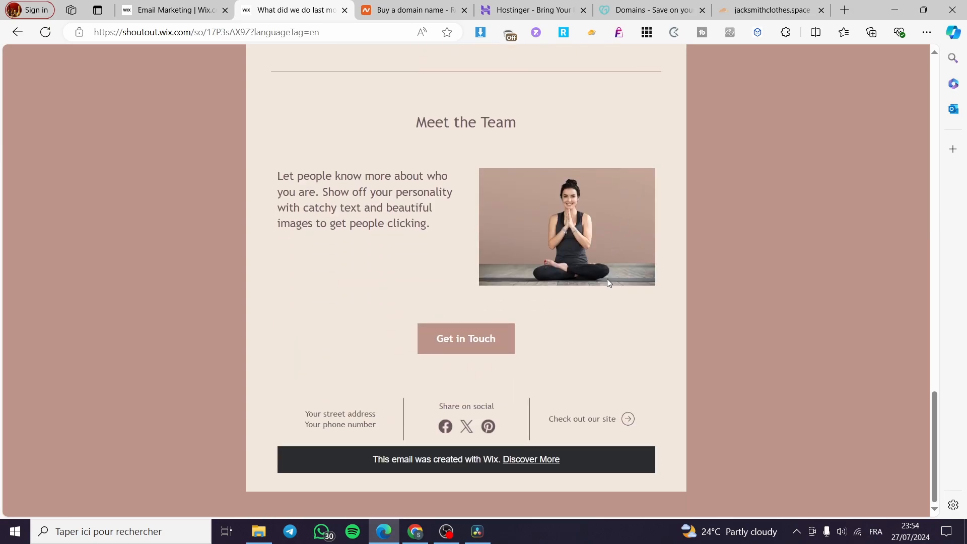
scroll(678, 337, "up", 20)
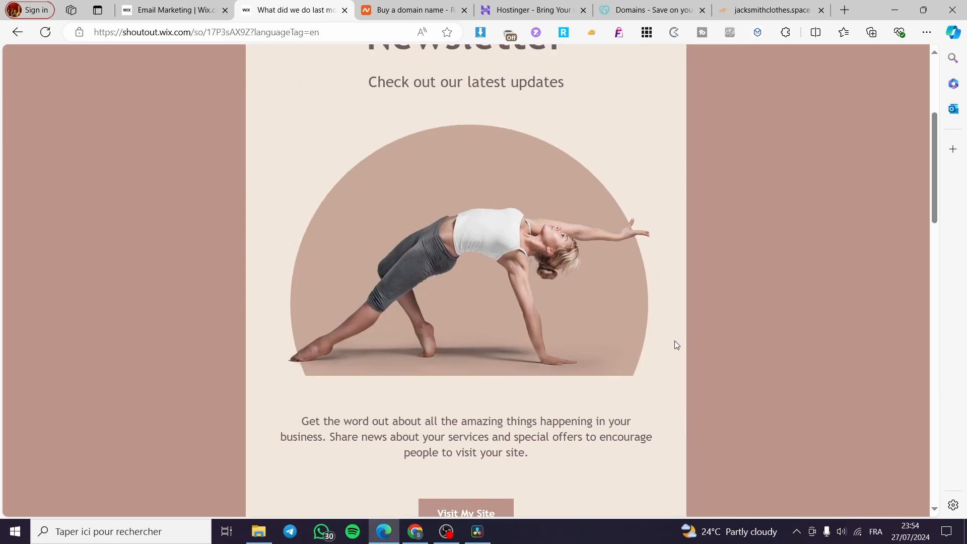
scroll(424, 297, "down", 20)
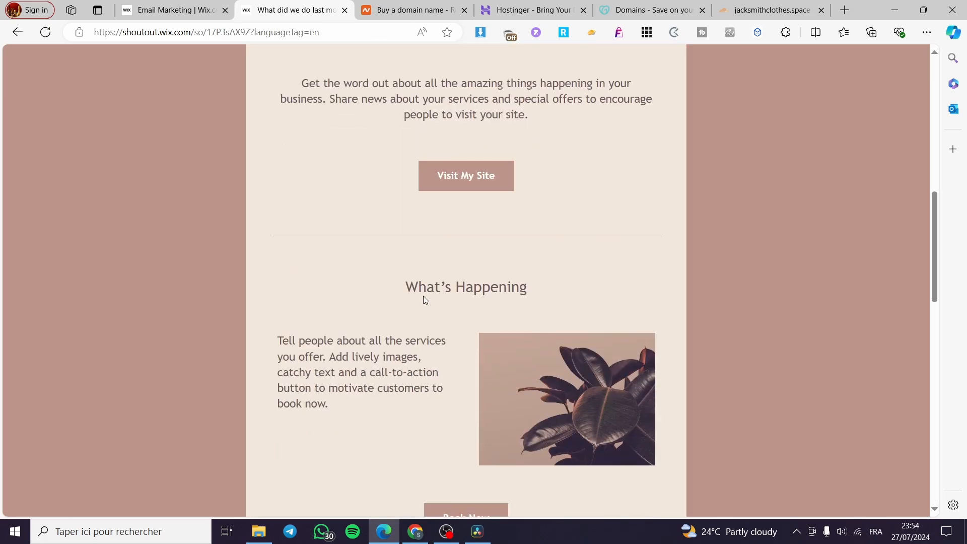
scroll(425, 297, "down", 5)
scroll(654, 342, "up", 10)
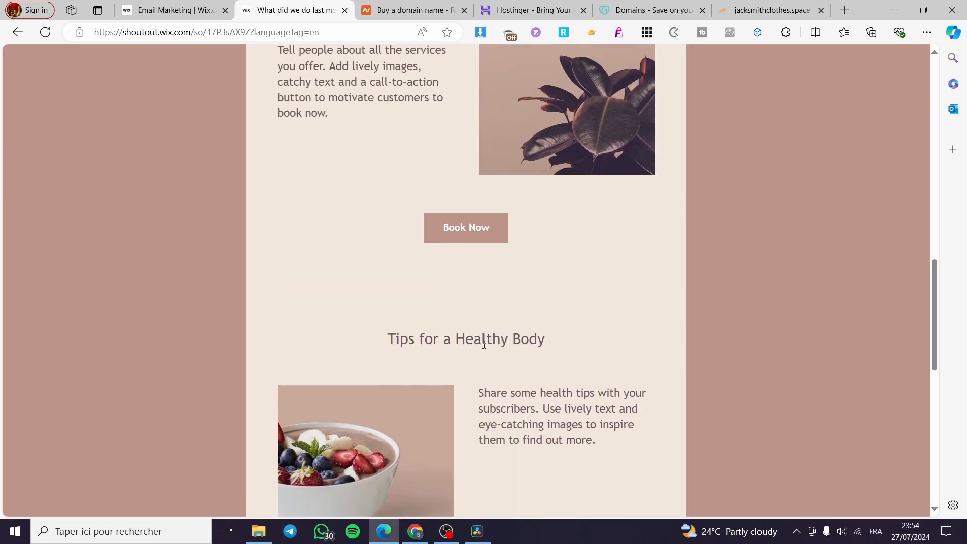
left_click_drag(934, 297, 941, 64)
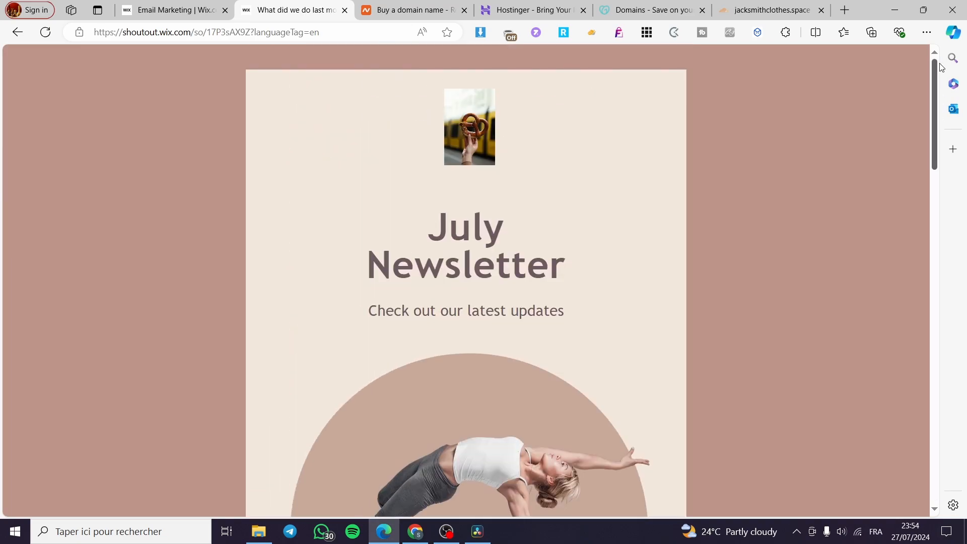